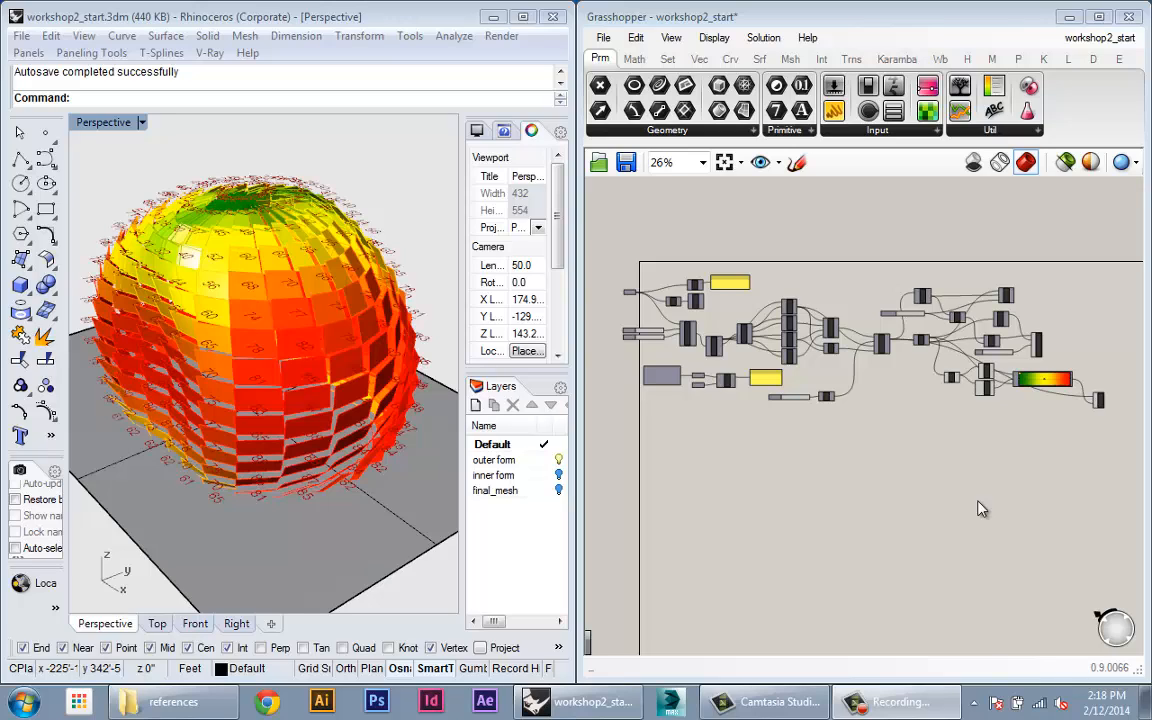
left_click(891, 567)
right_click(891, 565)
mouse_move(881, 480)
right_mouse_down()
mouse_move(879, 508)
mouse_move(888, 481)
right_mouse_up()
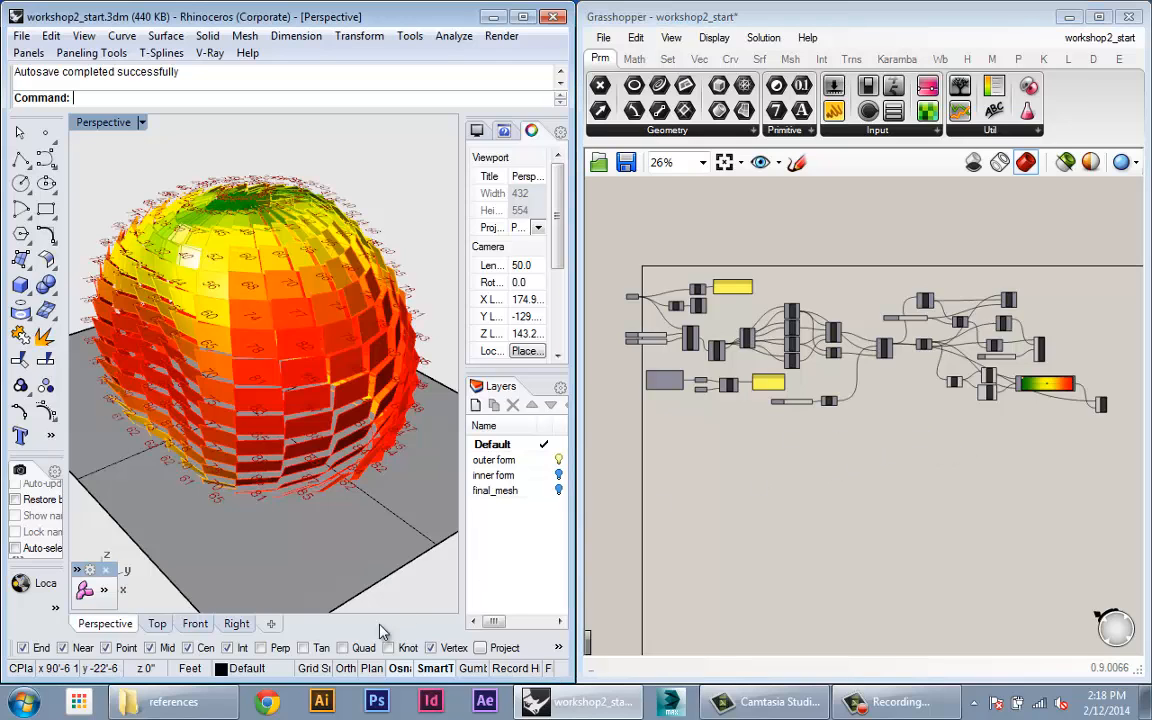
left_click(270, 703)
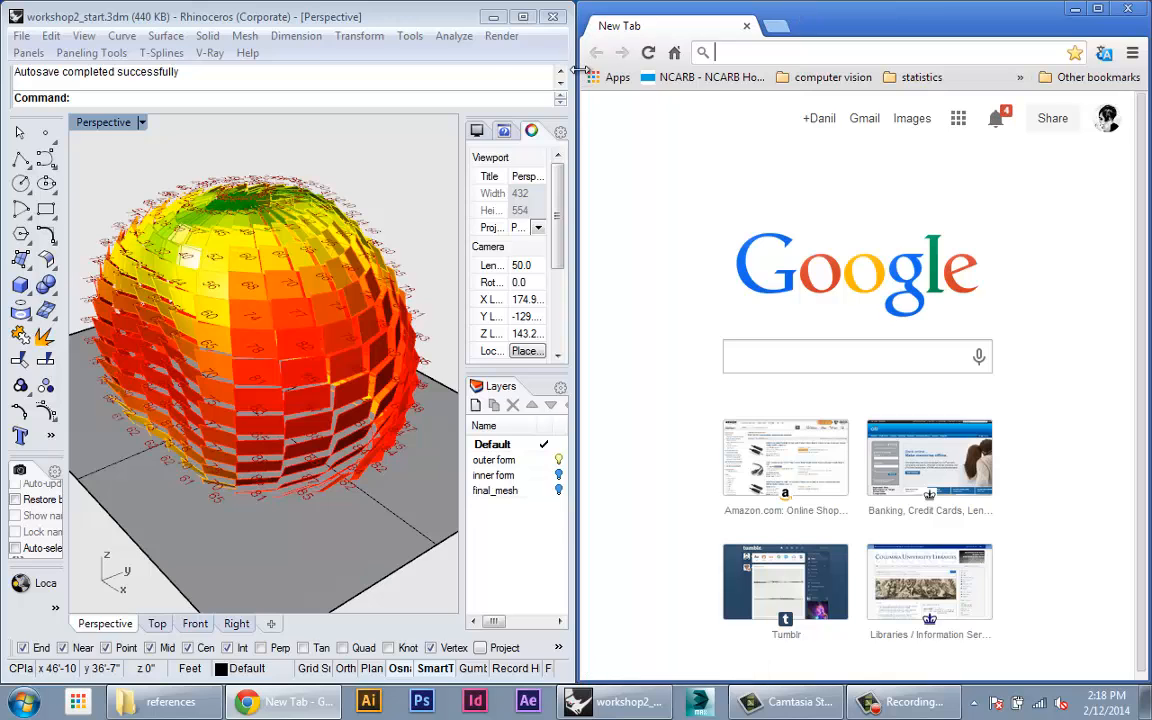
left_click_drag(575, 65, 3, 112)
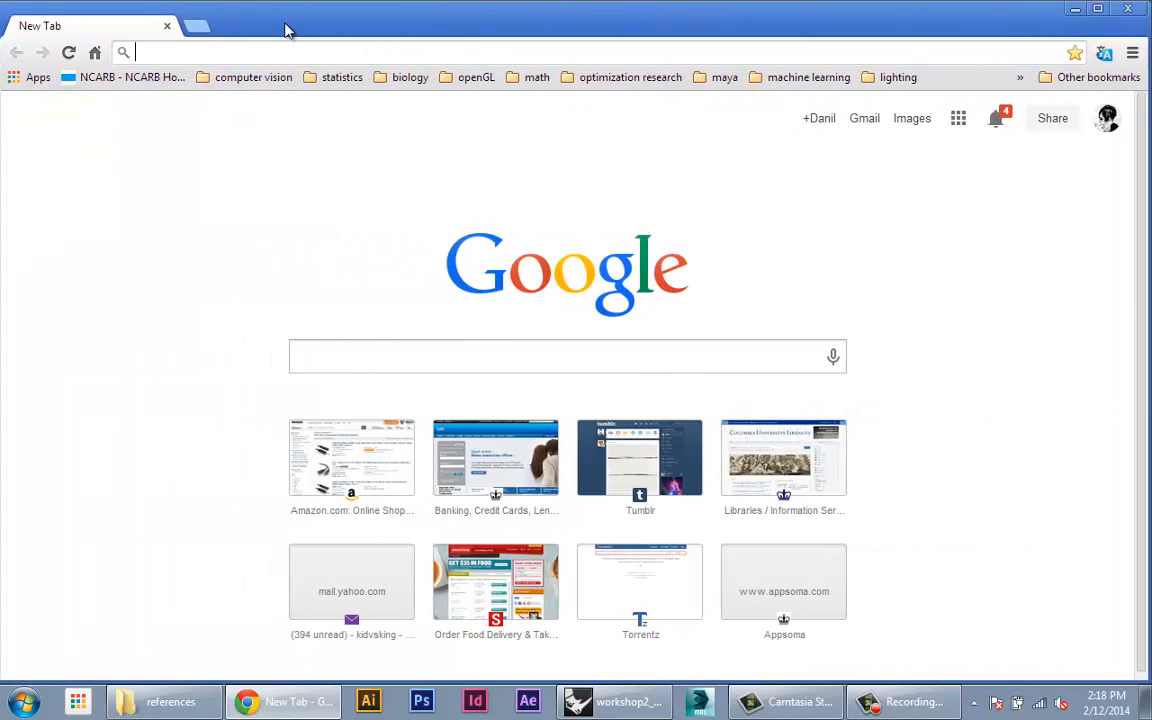
left_click_drag(275, 17, 275, 3)
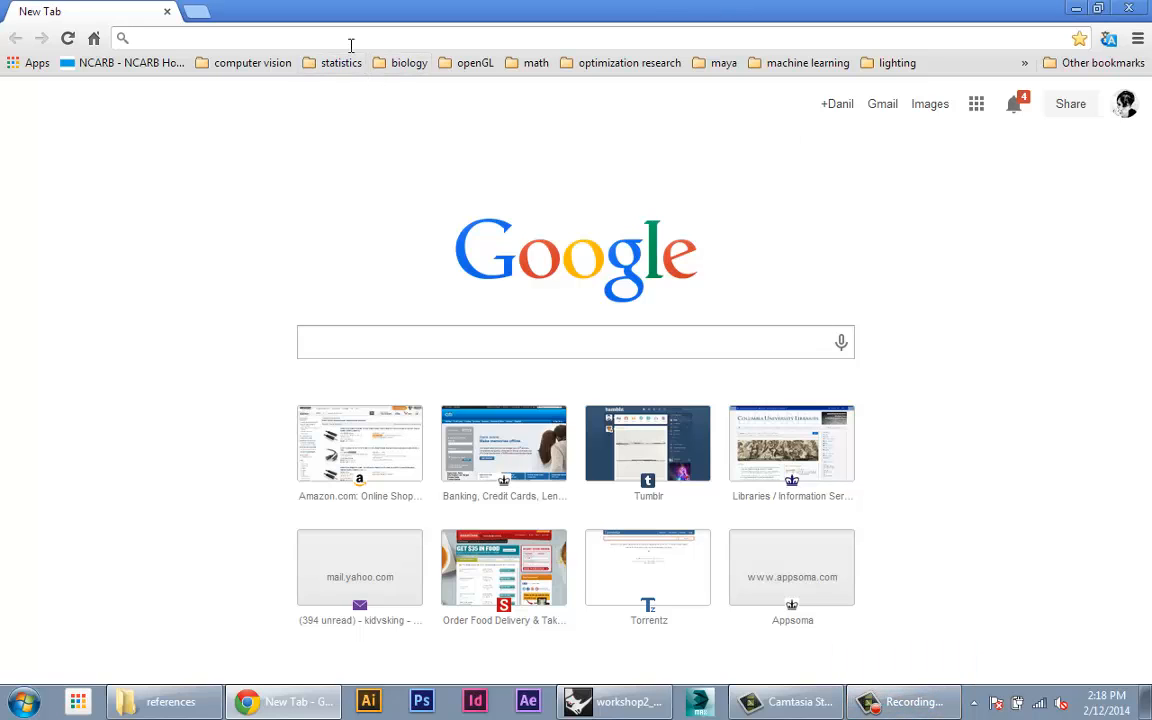
type("www.foo")
key("Return")
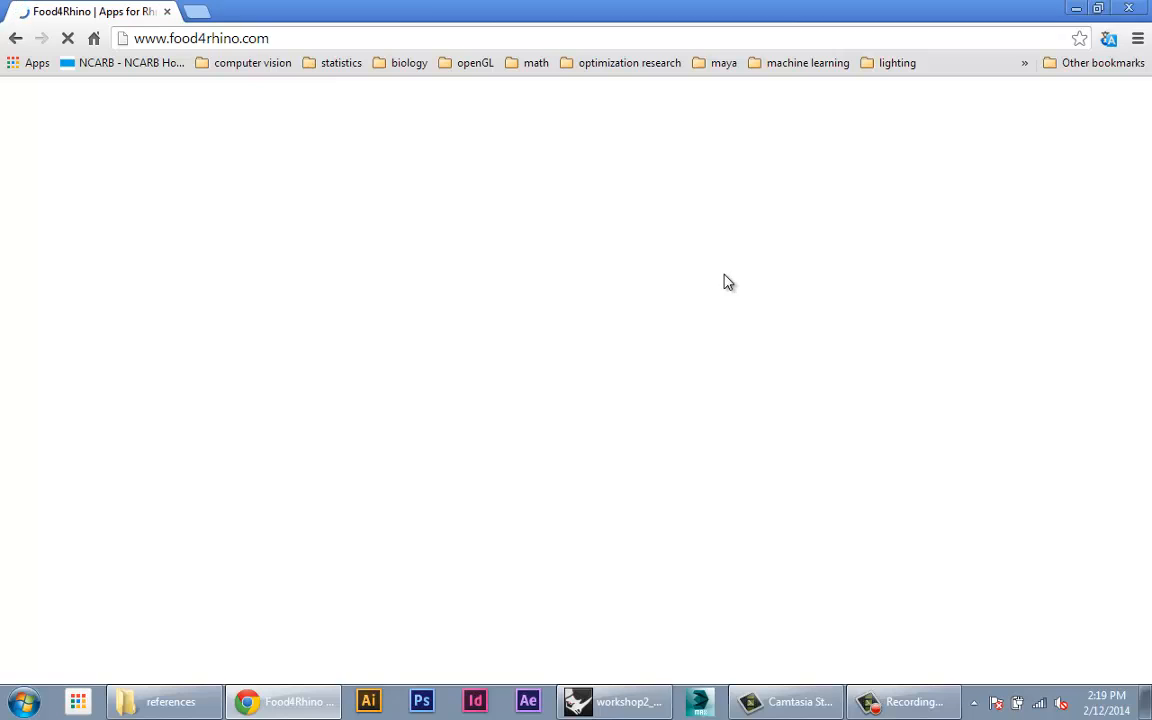
Rank the Grasshopper add-ons on the home page by most downloaded and open the complete list.
scroll(145, 190, "down", 5)
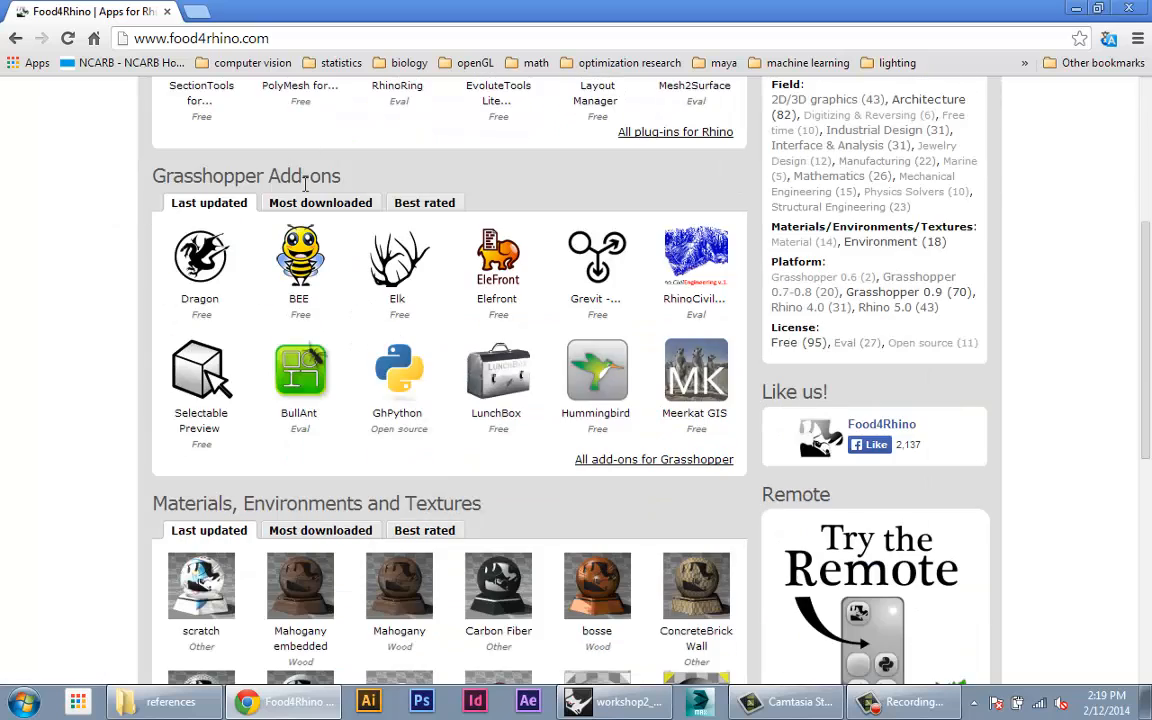
scroll(305, 180, "down", 2)
scroll(533, 588, "up", 8)
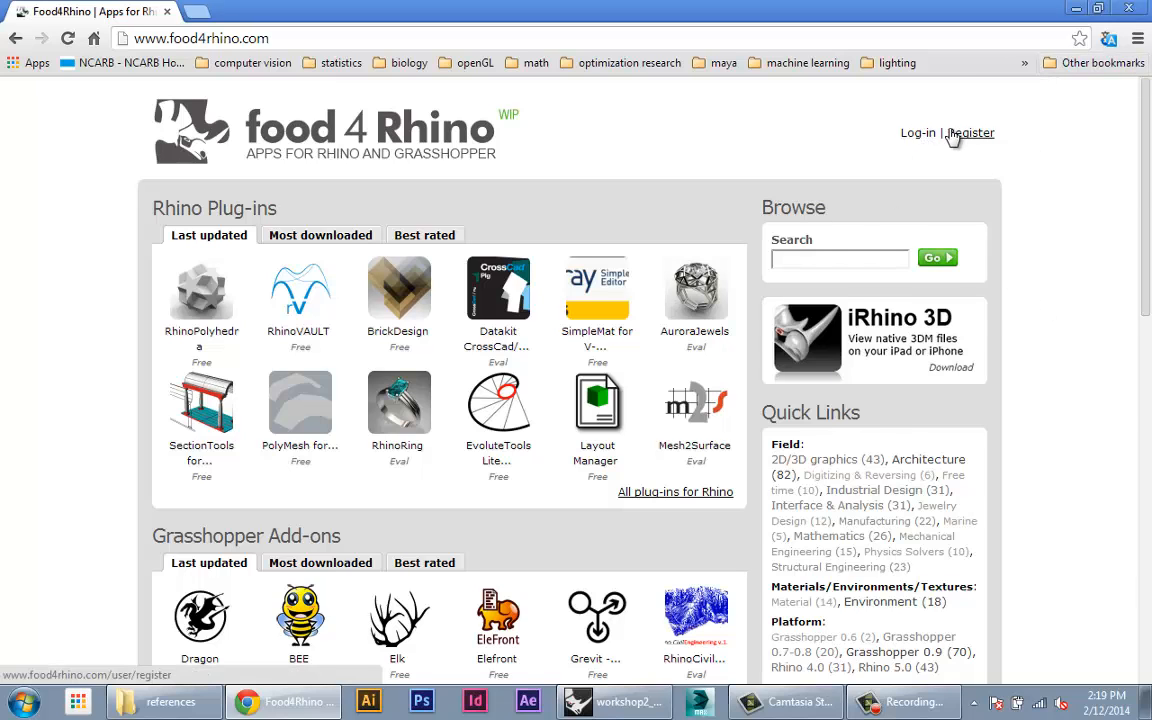
scroll(244, 298, "down", 3)
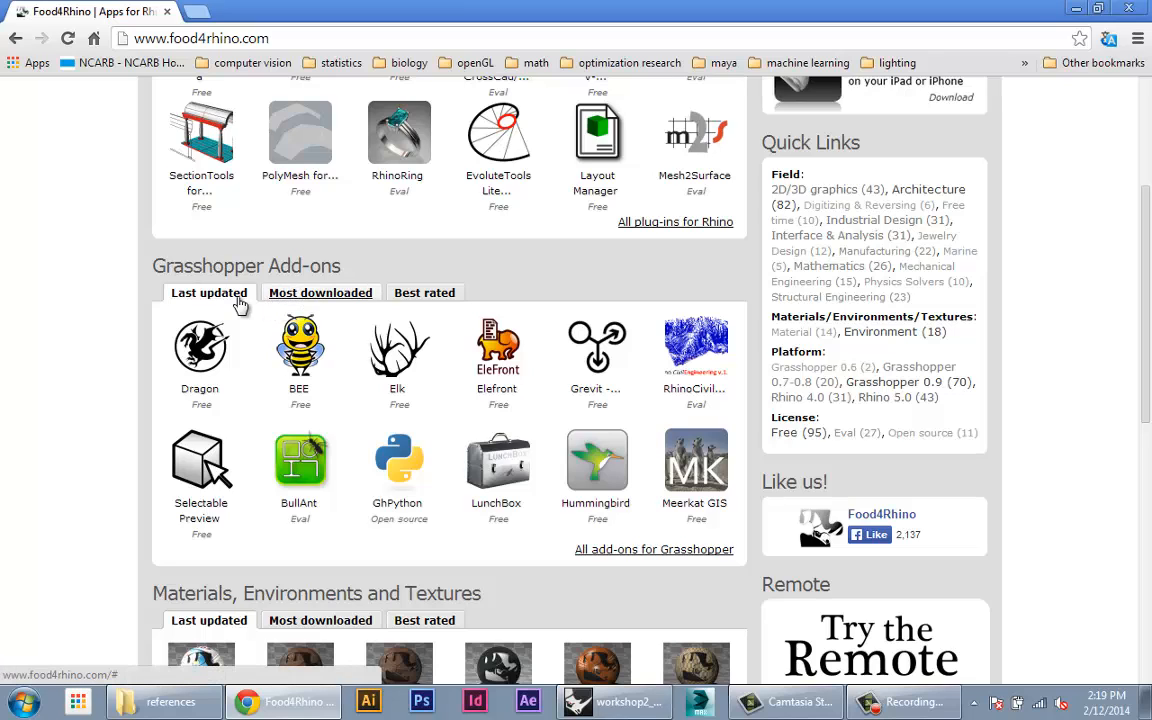
left_click(292, 298)
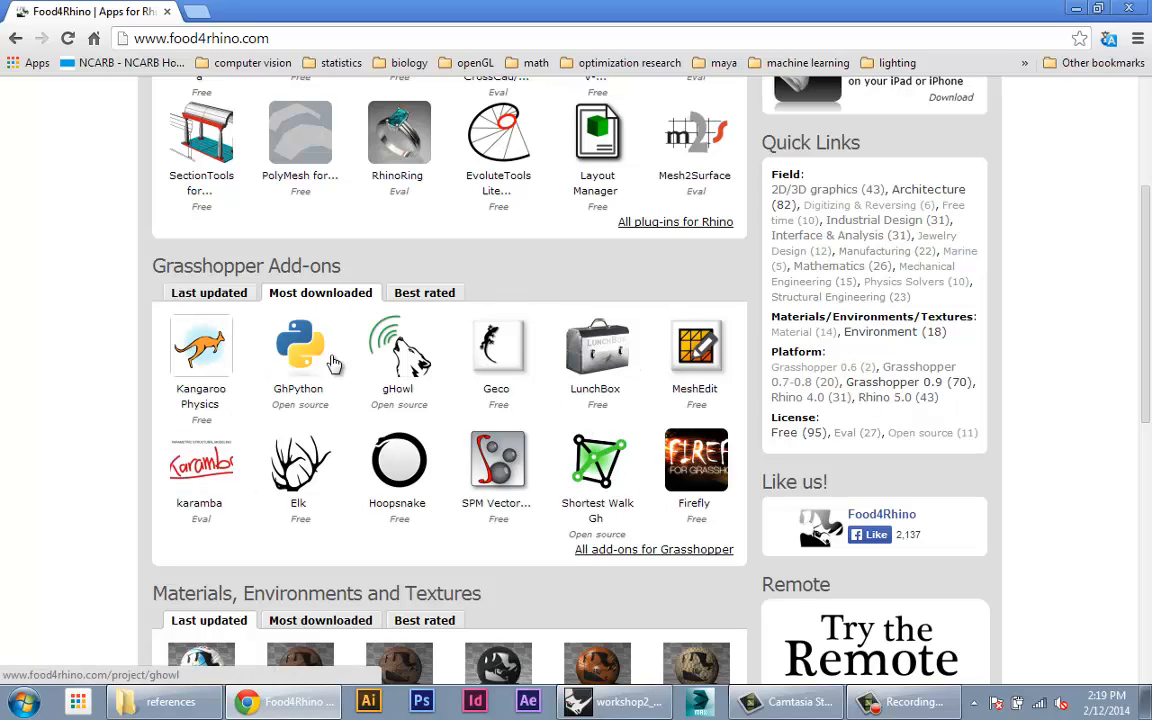
left_click(602, 552)
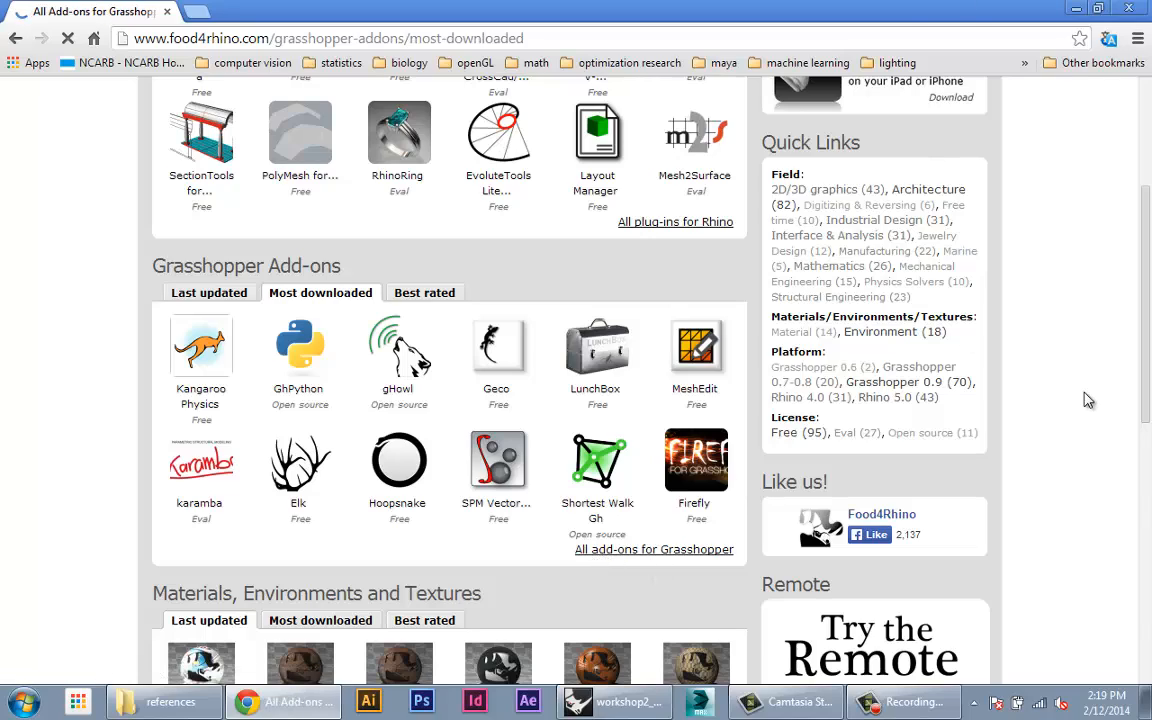
Open the Heliotrope - Solar project page from the second page of the most downloaded add-ons list.
scroll(578, 468, "down", 12)
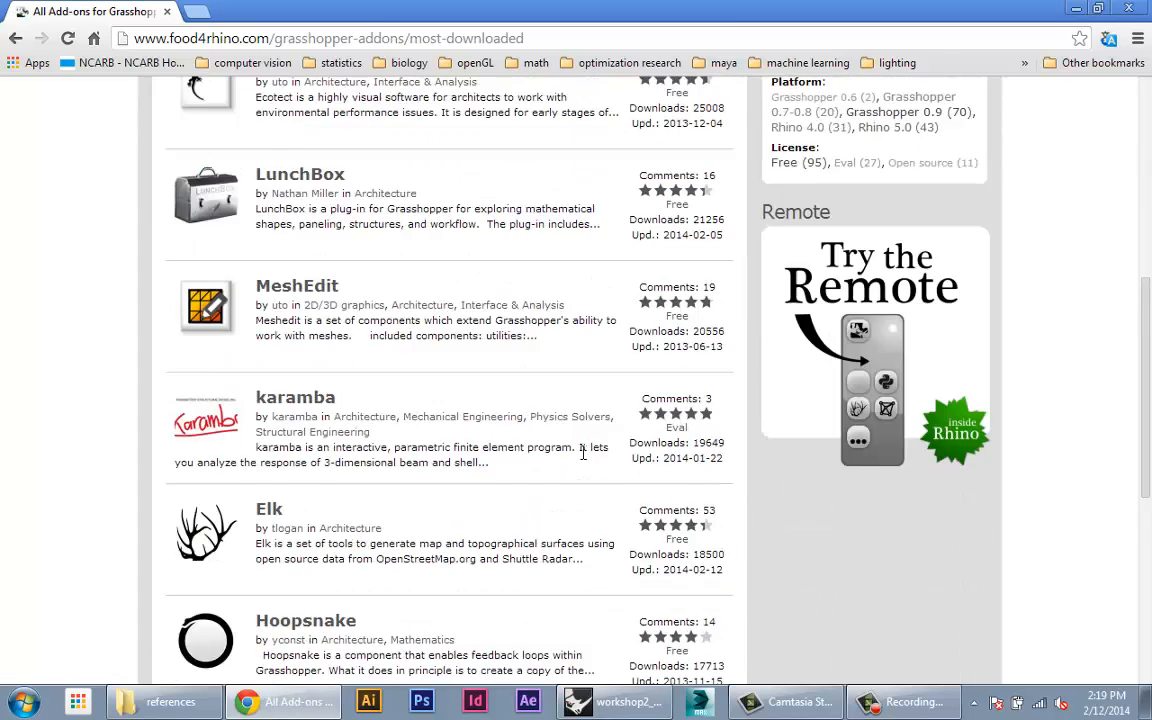
left_click(268, 383)
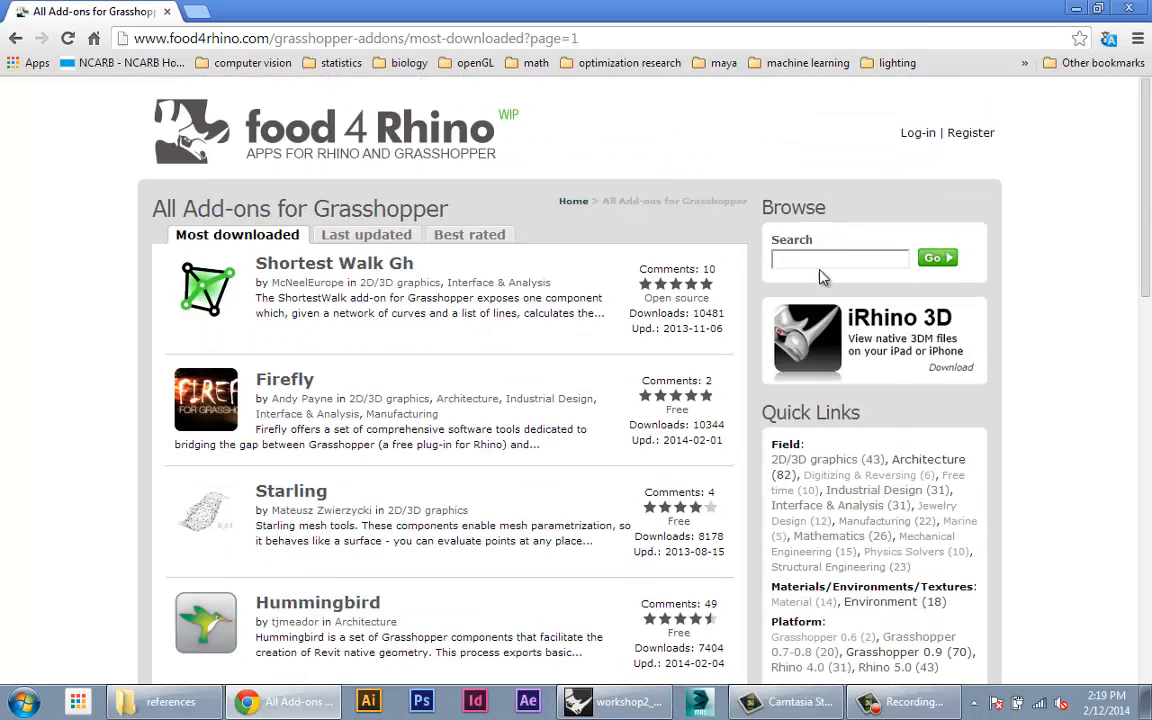
scroll(709, 345, "down", 4)
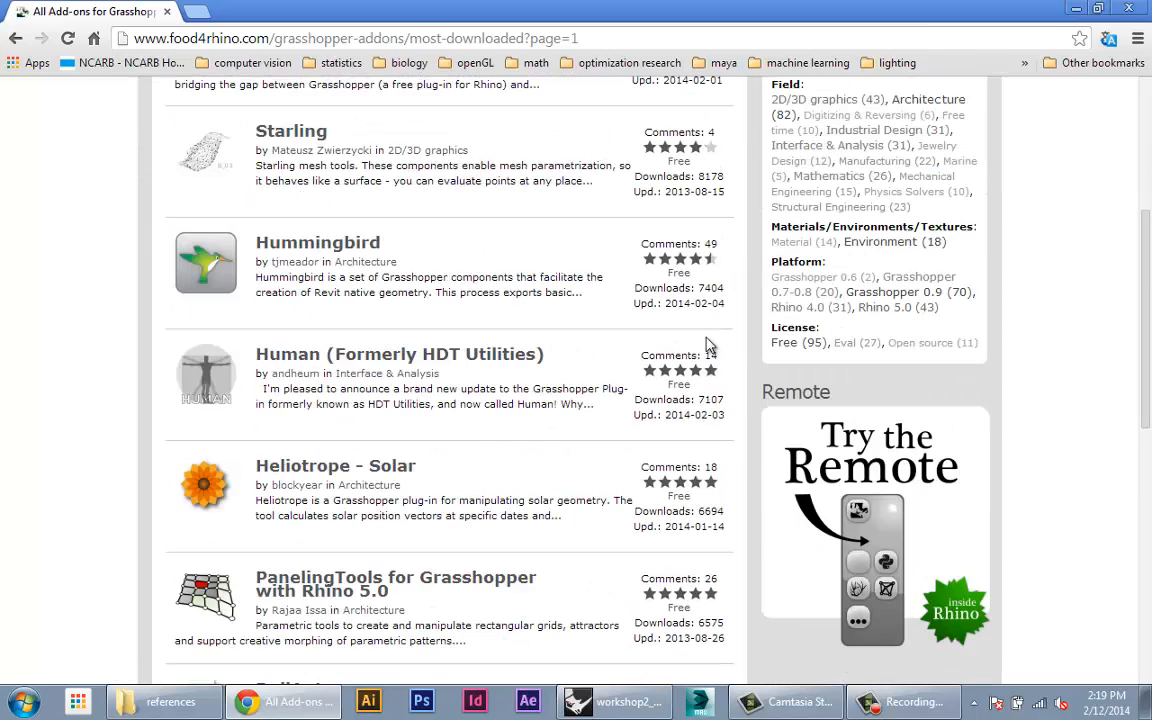
left_click(329, 467)
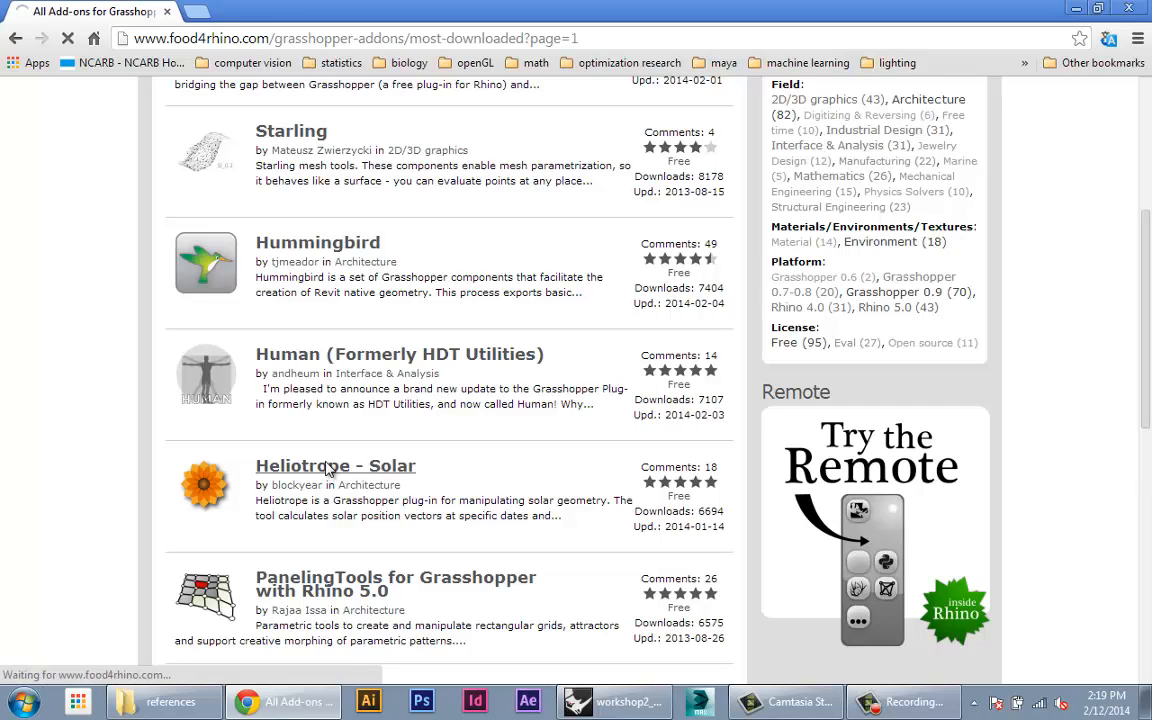
Review the Heliotrope description and comments, and log in through the 2.0.2Beta release's download entry.
scroll(676, 376, "down", 3)
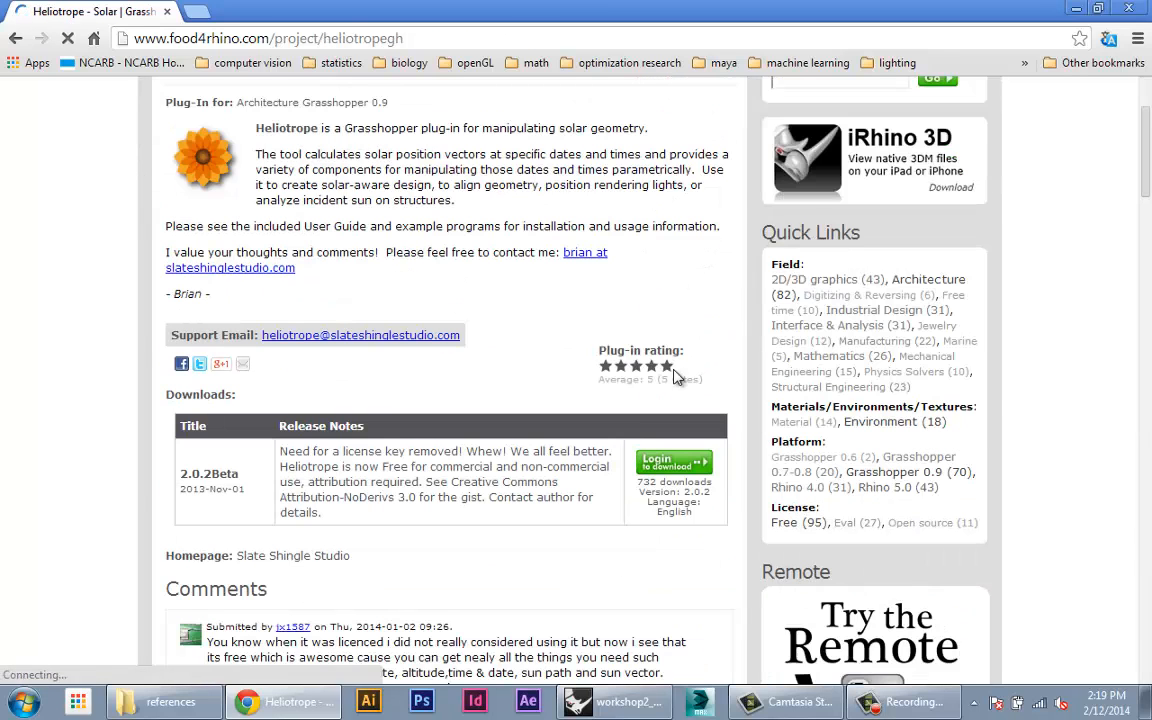
scroll(1150, 323, "down", 15)
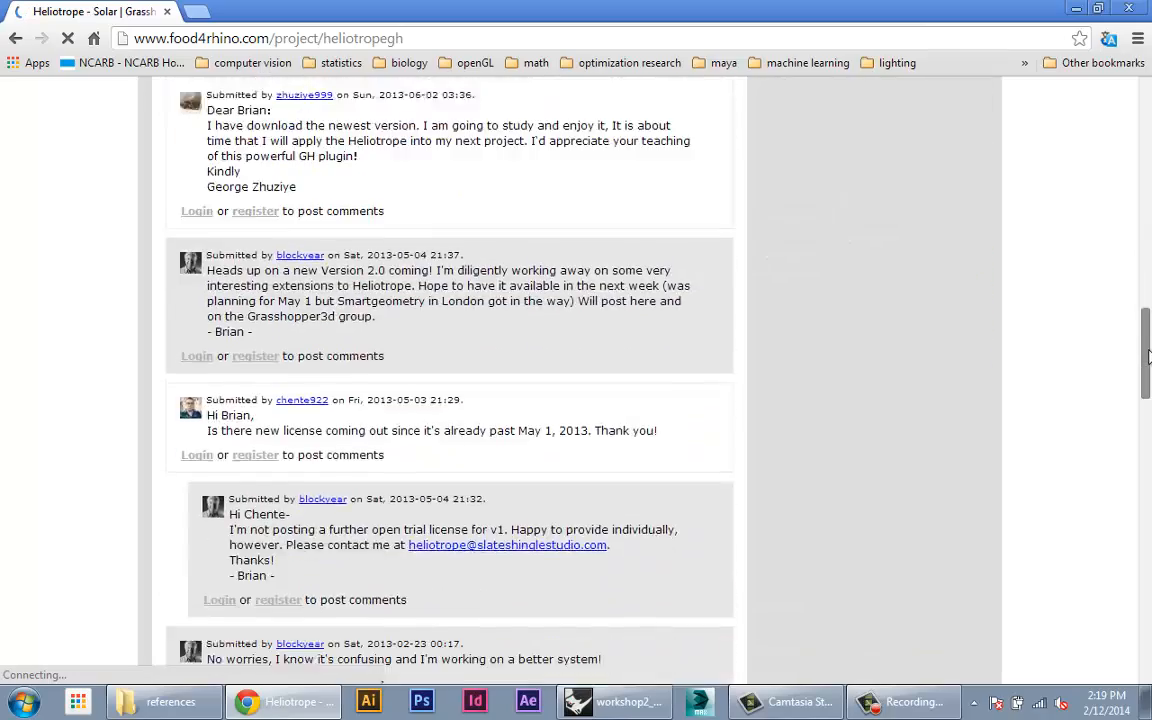
left_click_drag(1150, 323, 1142, 71)
scroll(360, 268, "down", 2)
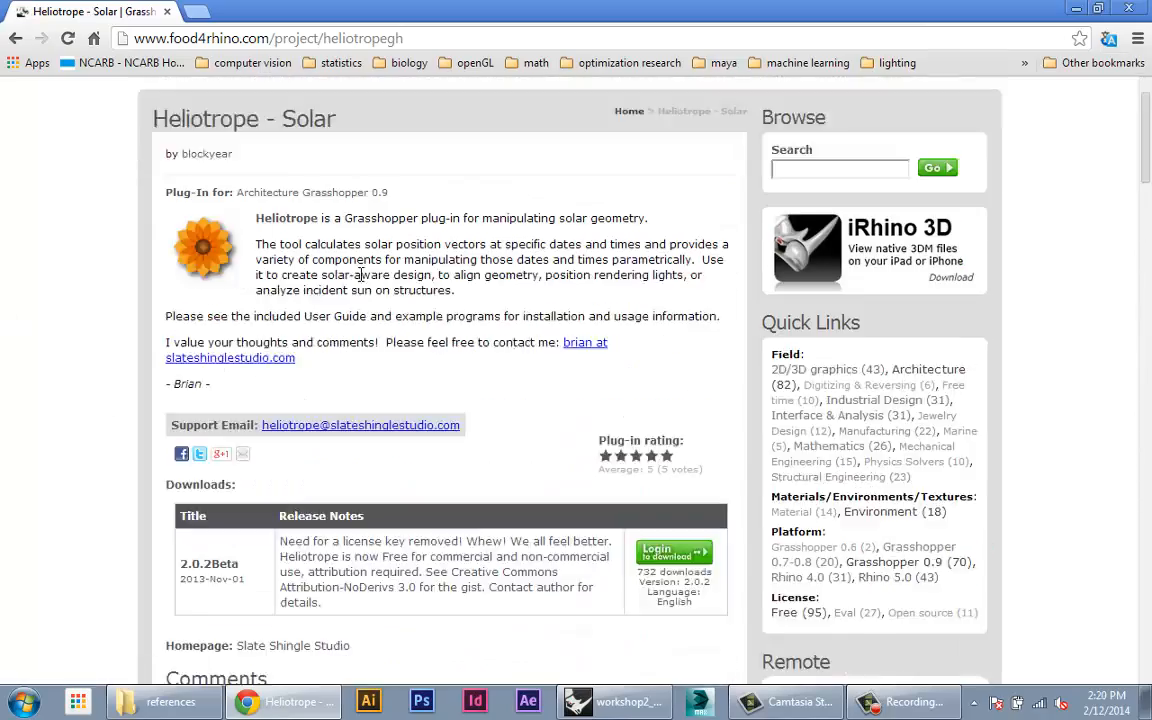
scroll(276, 343, "down", 3)
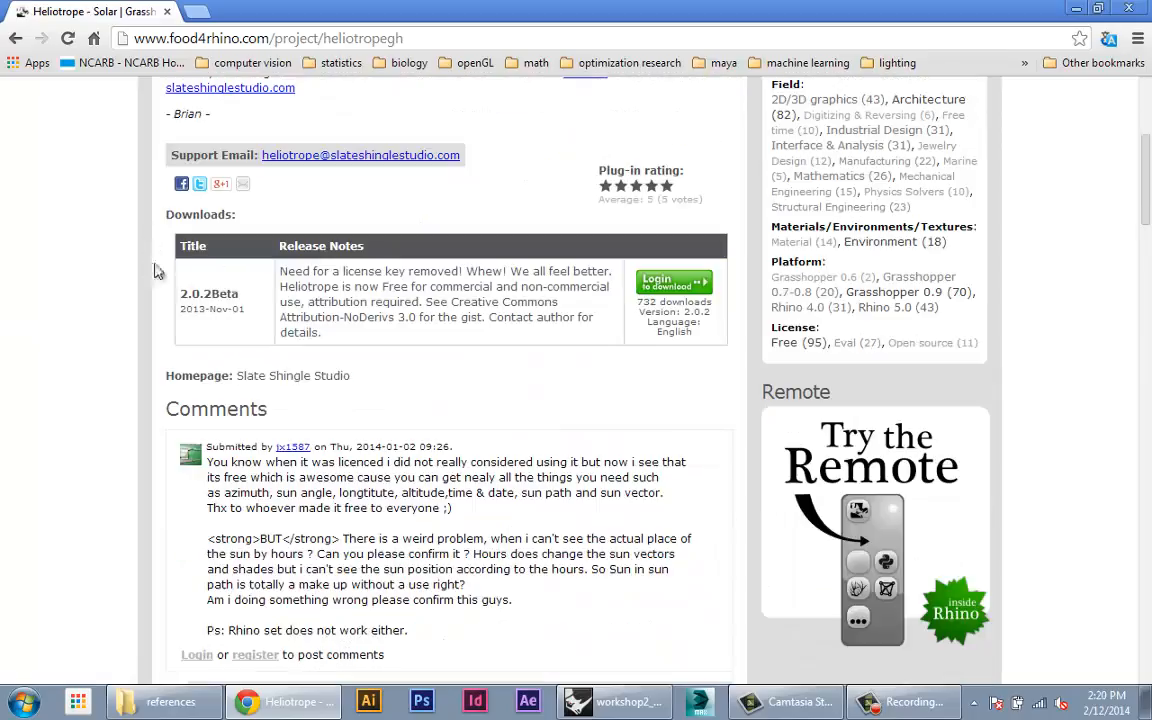
left_click(668, 285)
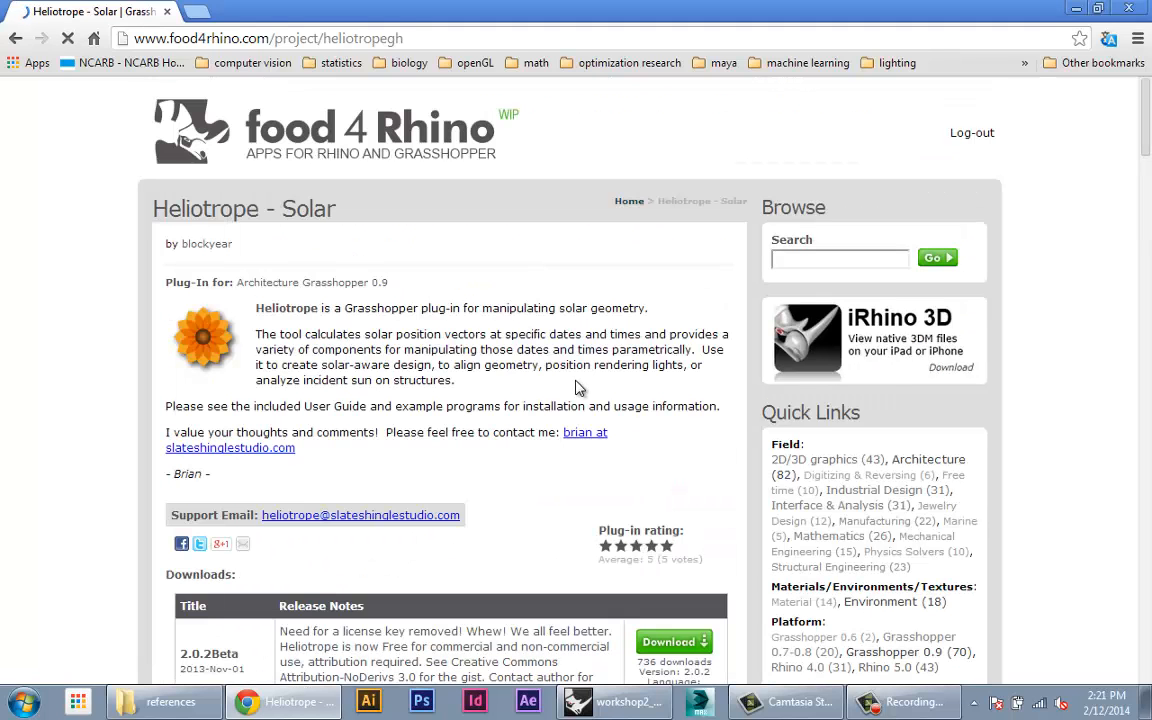
Download the Heliotrope 2.0.2Beta release and show the downloaded archive in its folder.
scroll(614, 411, "down", 1)
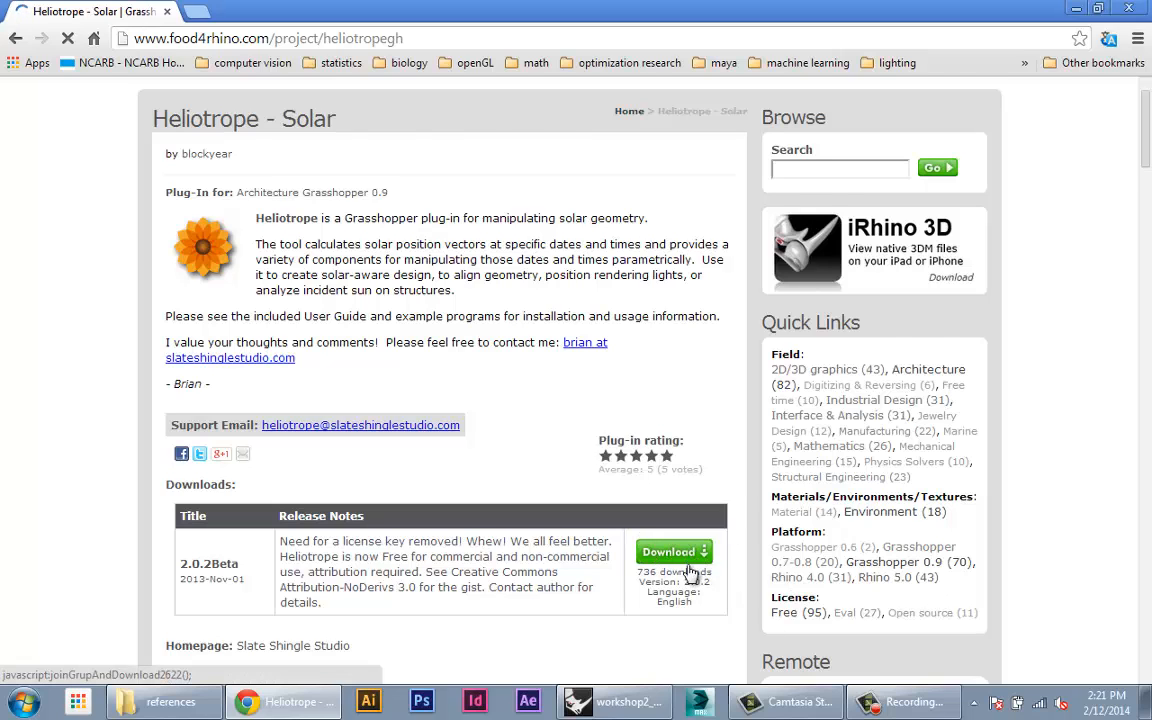
scroll(624, 515, "down", 1)
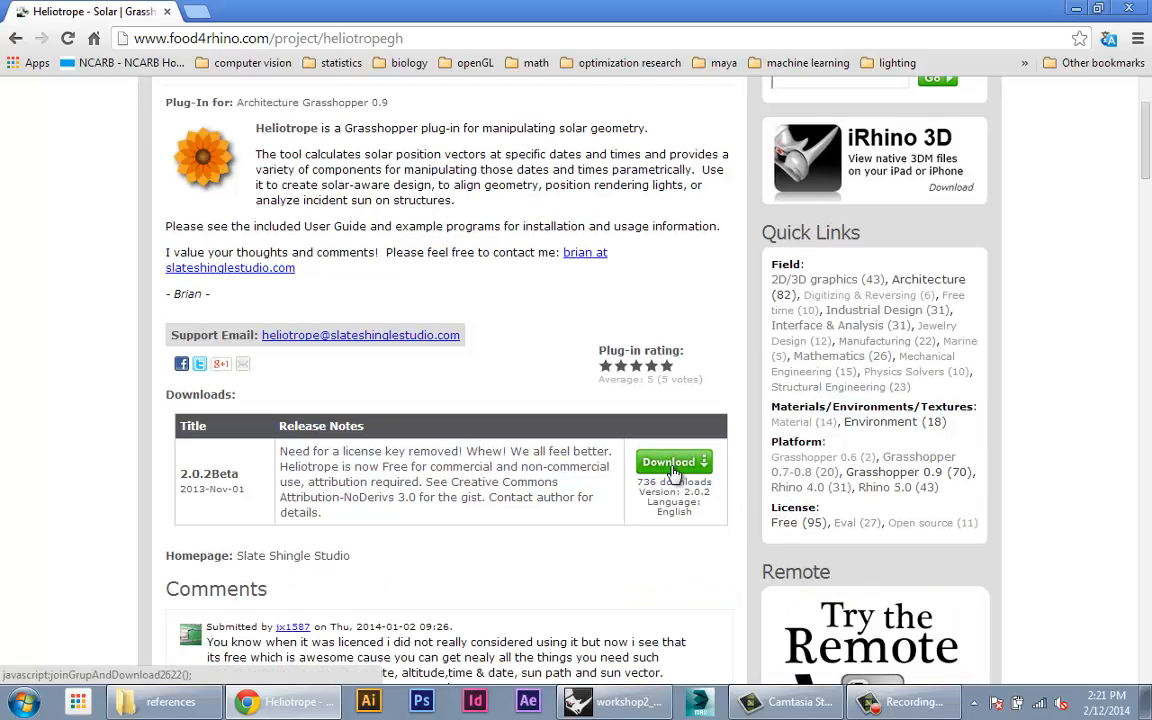
scroll(677, 440, "down", 2)
scroll(678, 388, "down", 3)
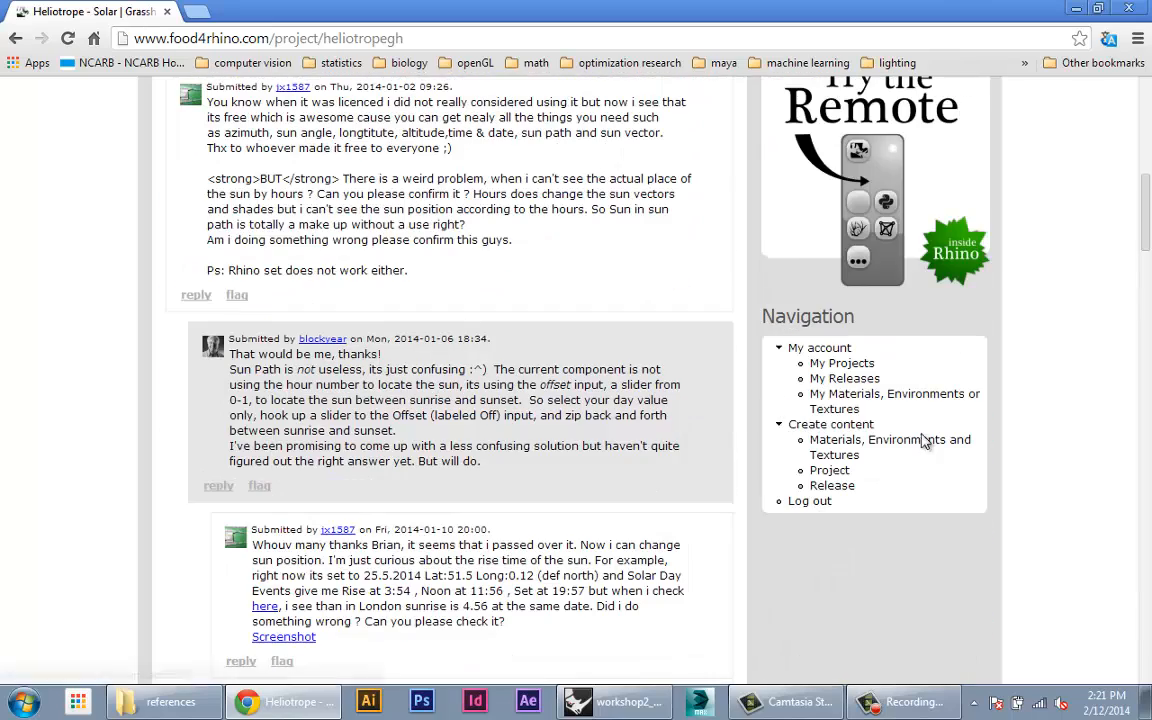
scroll(200, 208, "up", 1)
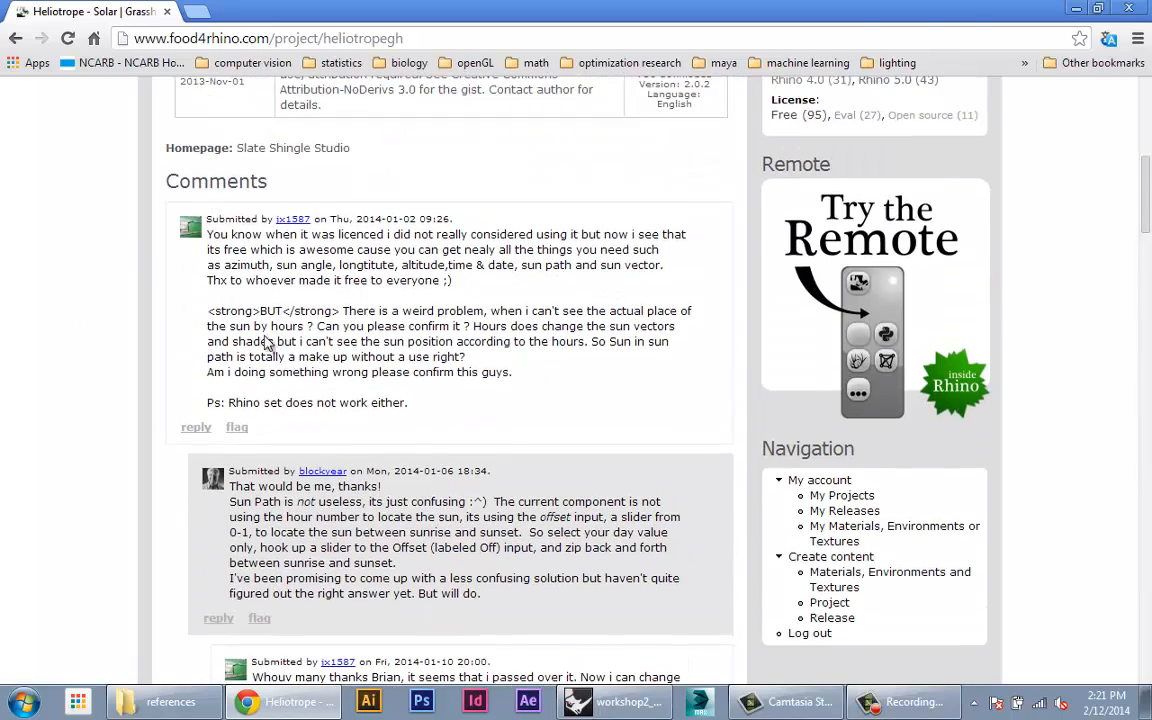
scroll(265, 342, "down", 14)
left_click_drag(1148, 370, 1140, 127)
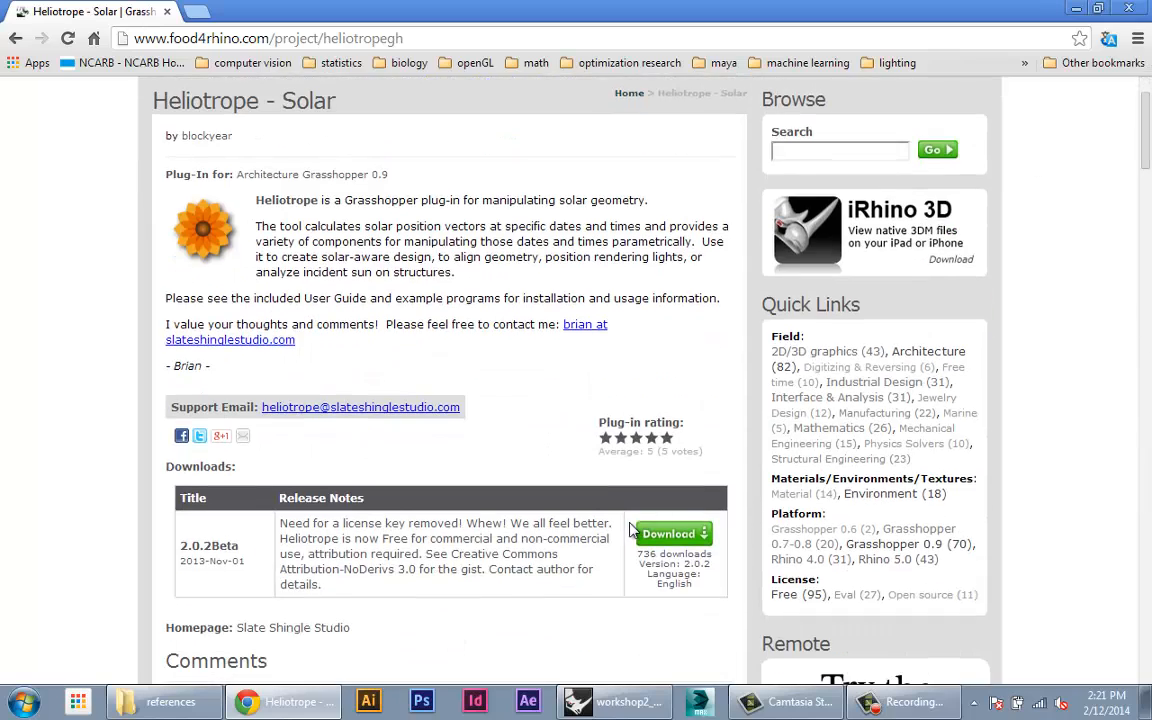
left_click(679, 543)
left_click(180, 661)
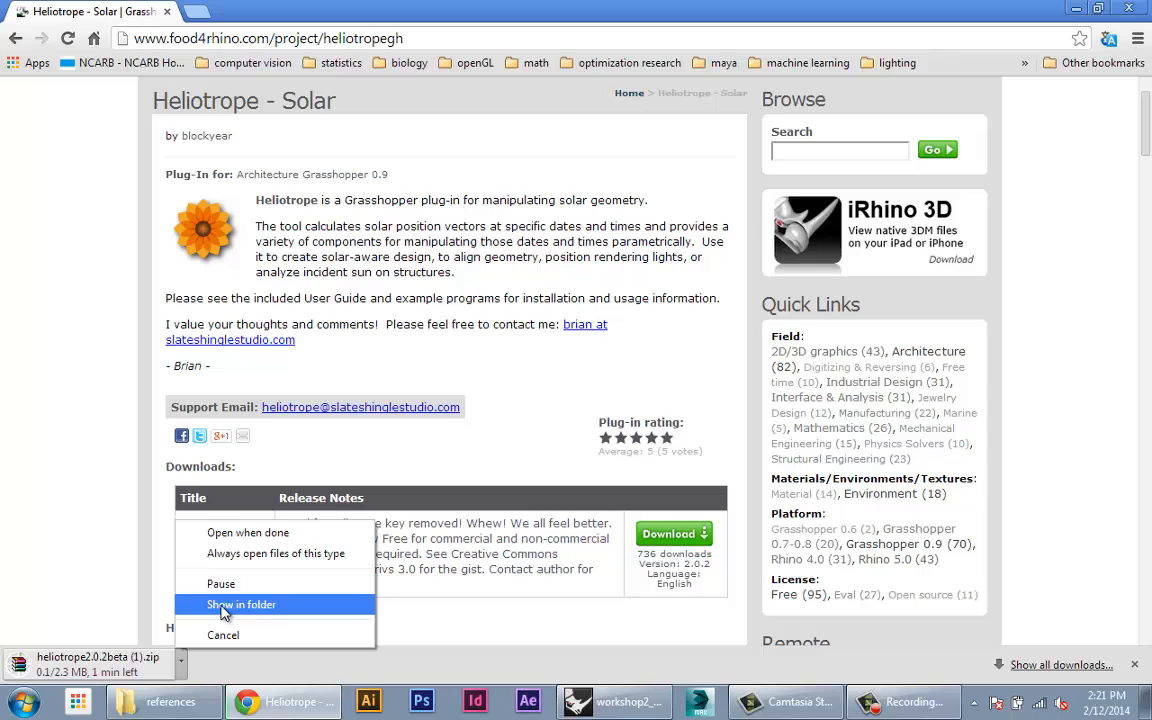
left_click(185, 609)
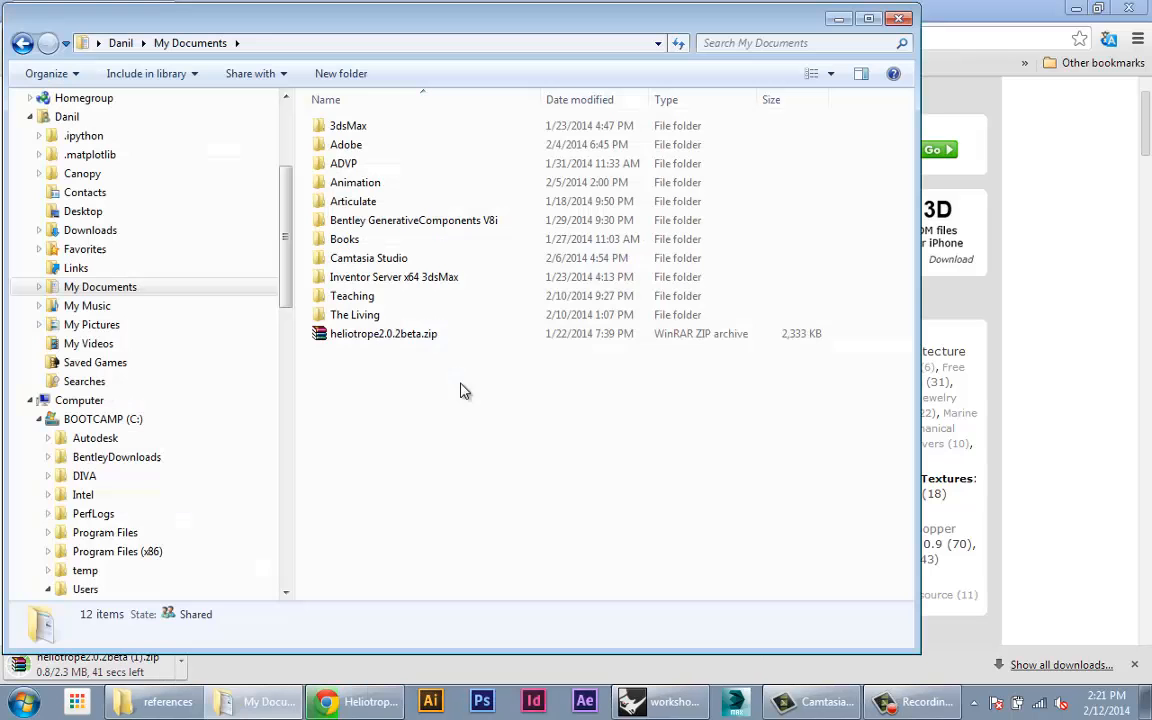
Extract heliotrope2.0.2beta.zip into My Documents and open the extracted Heliotrope2.0.2Beta folder.
left_click(400, 340)
right_click(403, 341)
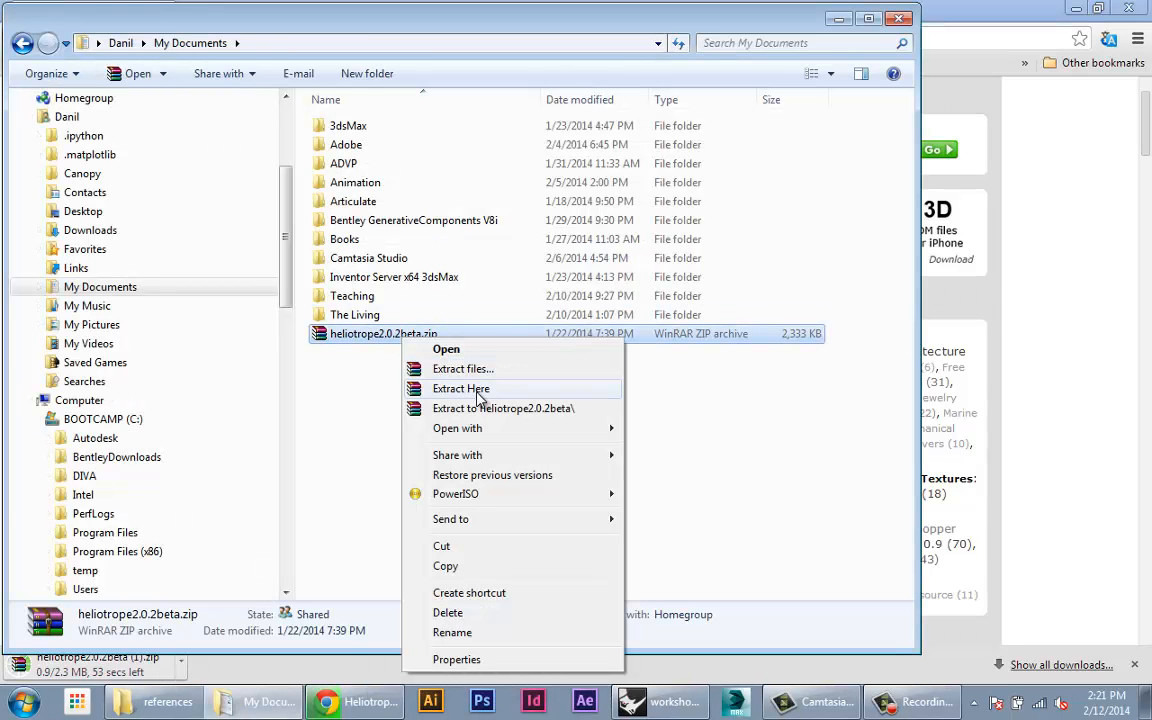
left_click(461, 389)
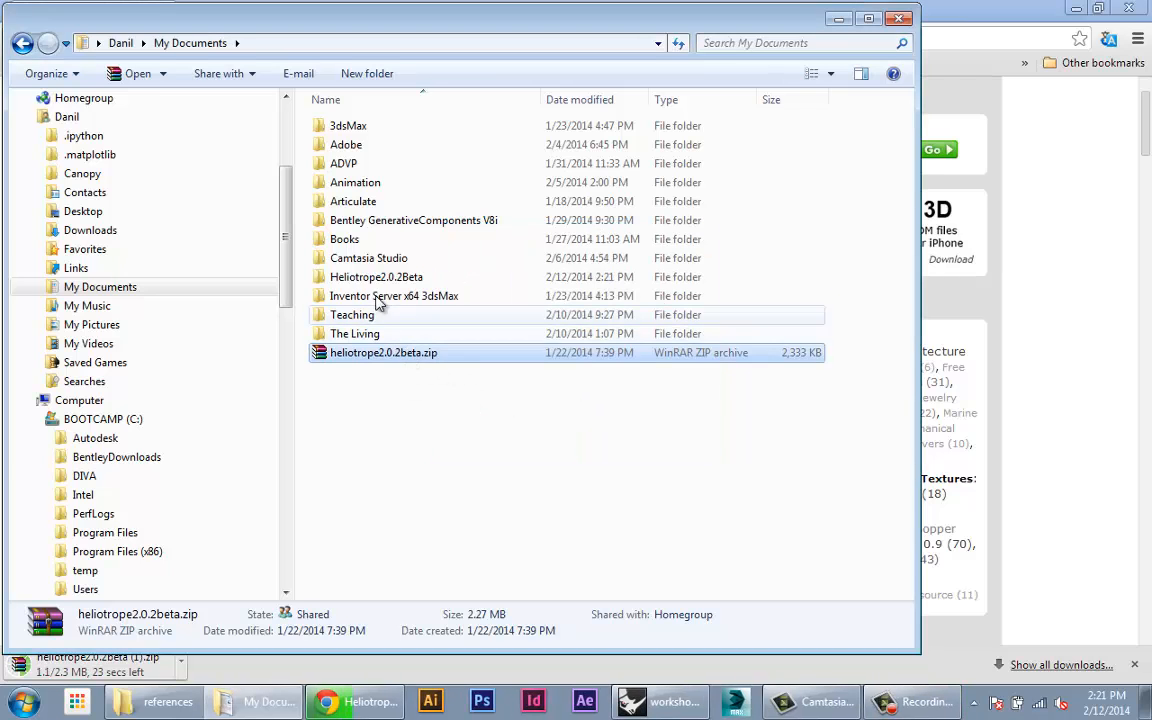
double_click(365, 278)
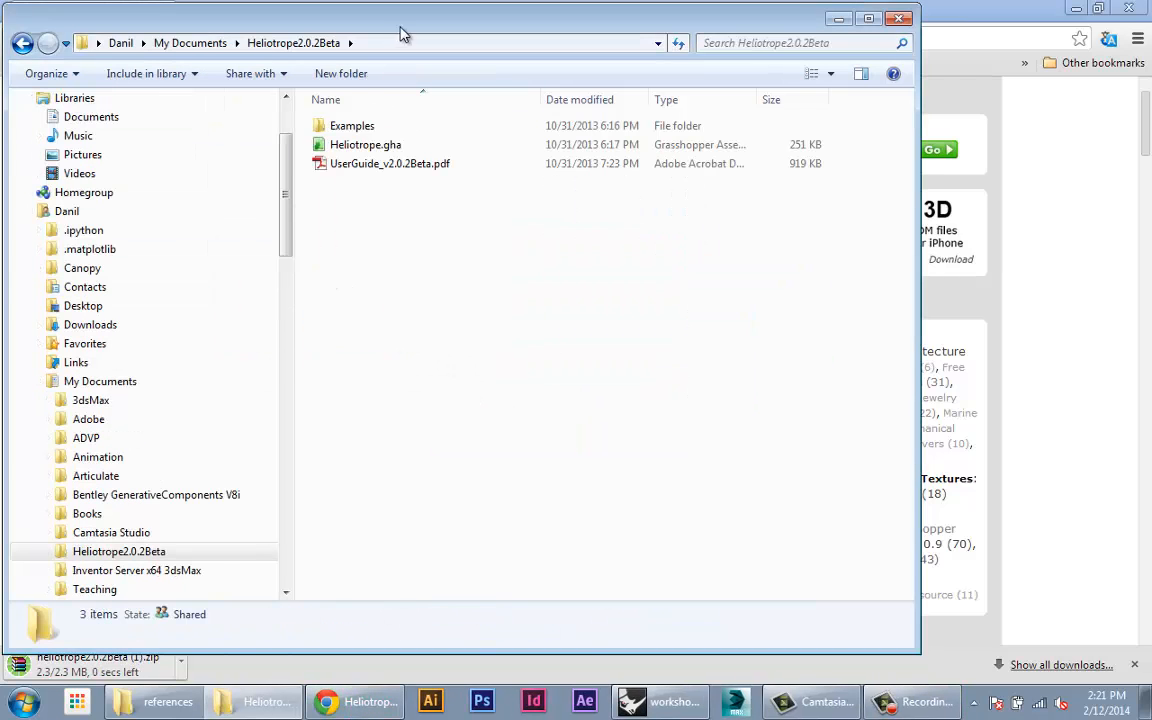
left_click_drag(403, 33, 620, 39)
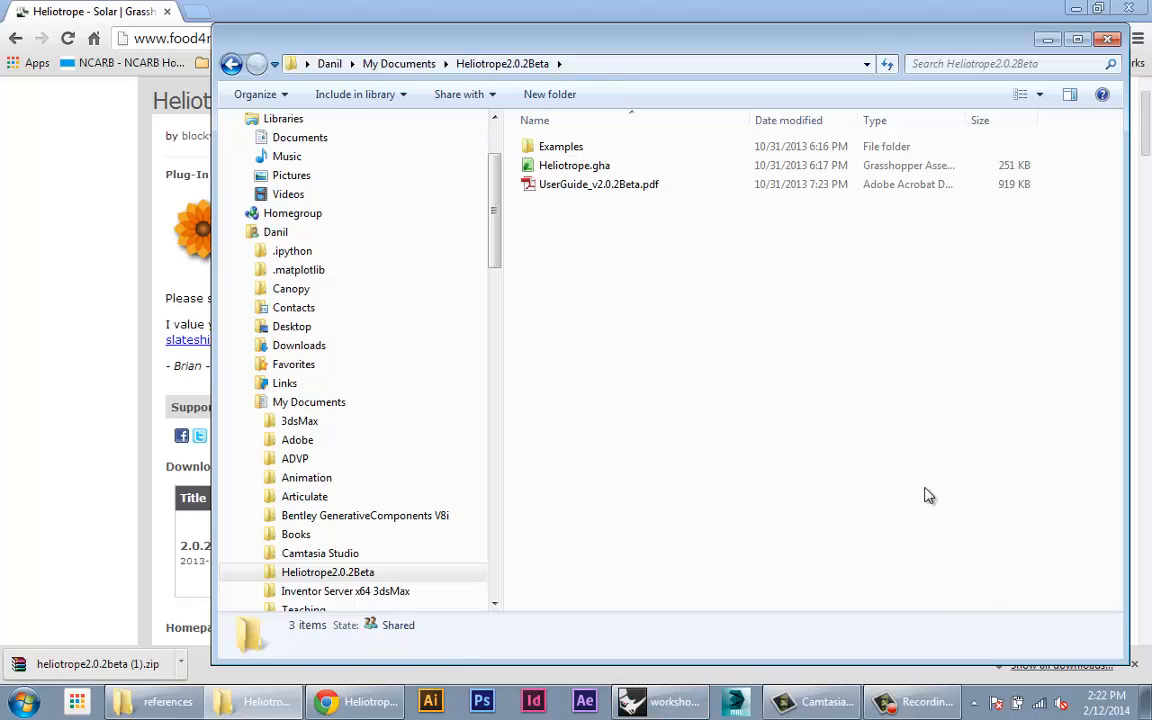
Unblock the Heliotrope.gha file in its file properties and apply the change.
left_click(510, 165)
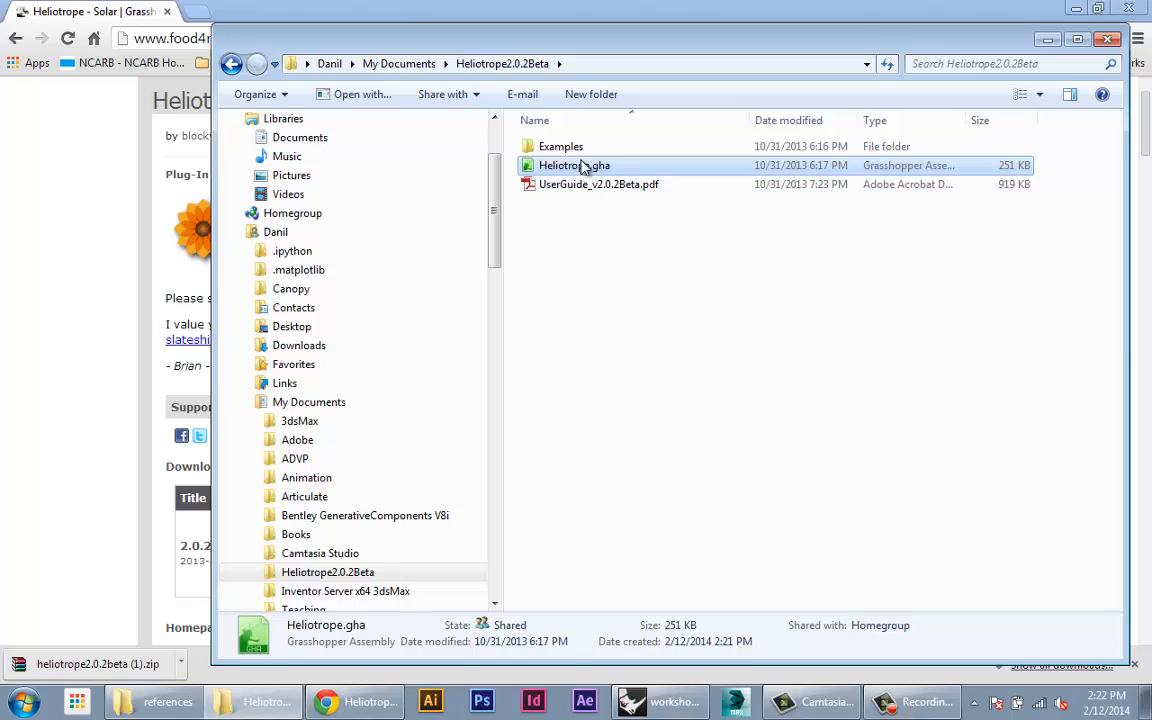
left_click_drag(212, 26, 239, 29)
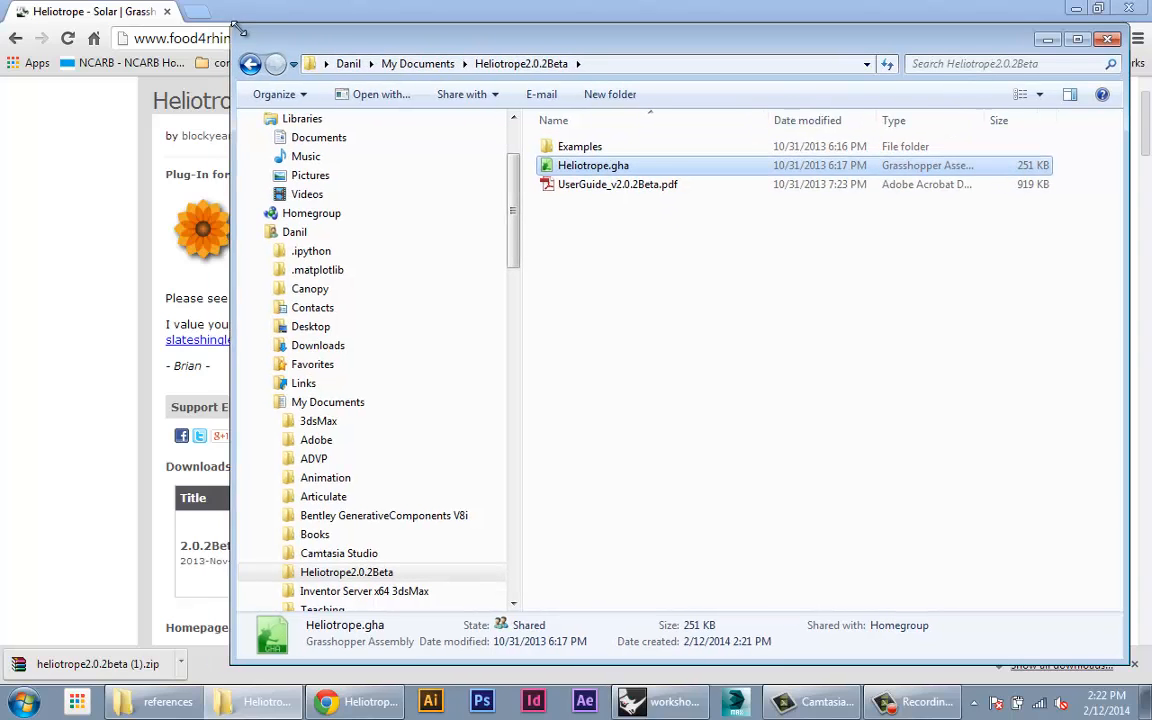
right_click(573, 172)
left_click(605, 230)
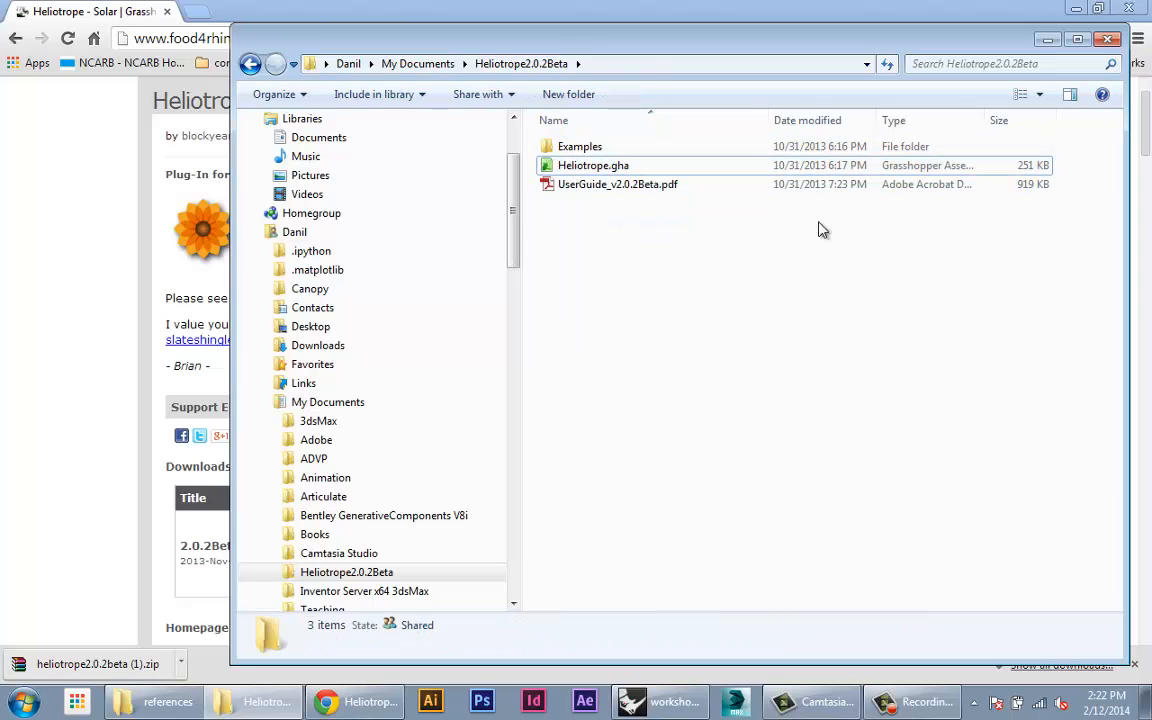
right_click(600, 168)
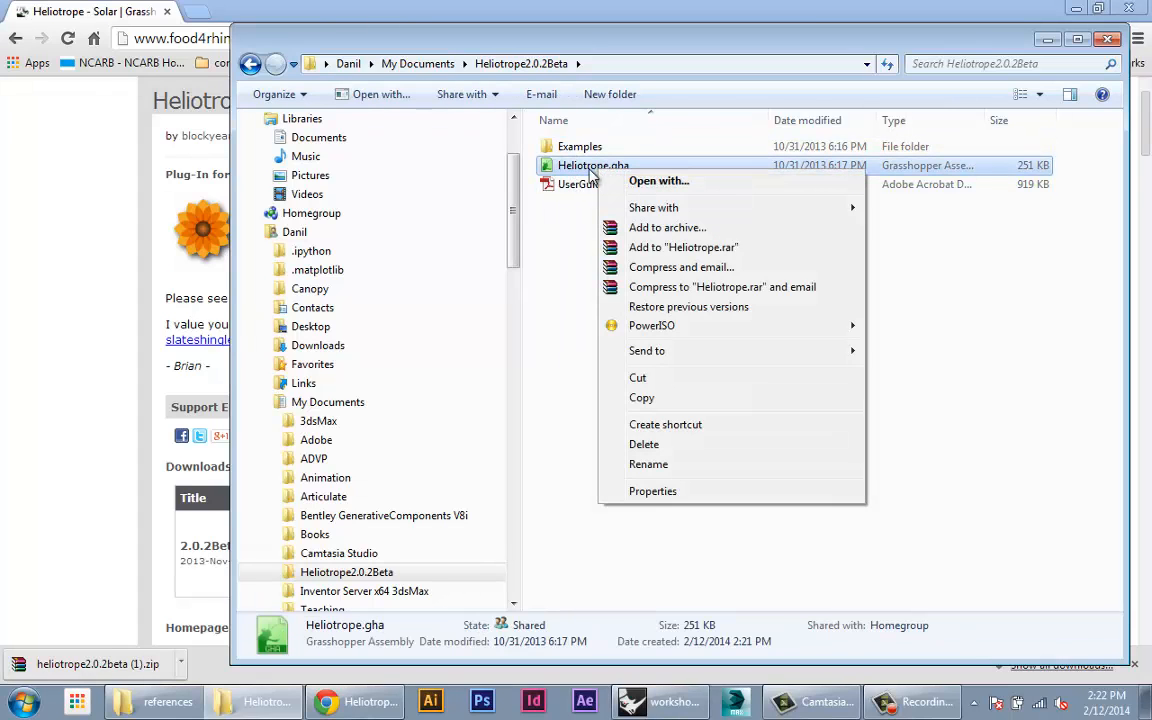
key("Escape")
right_click(592, 167)
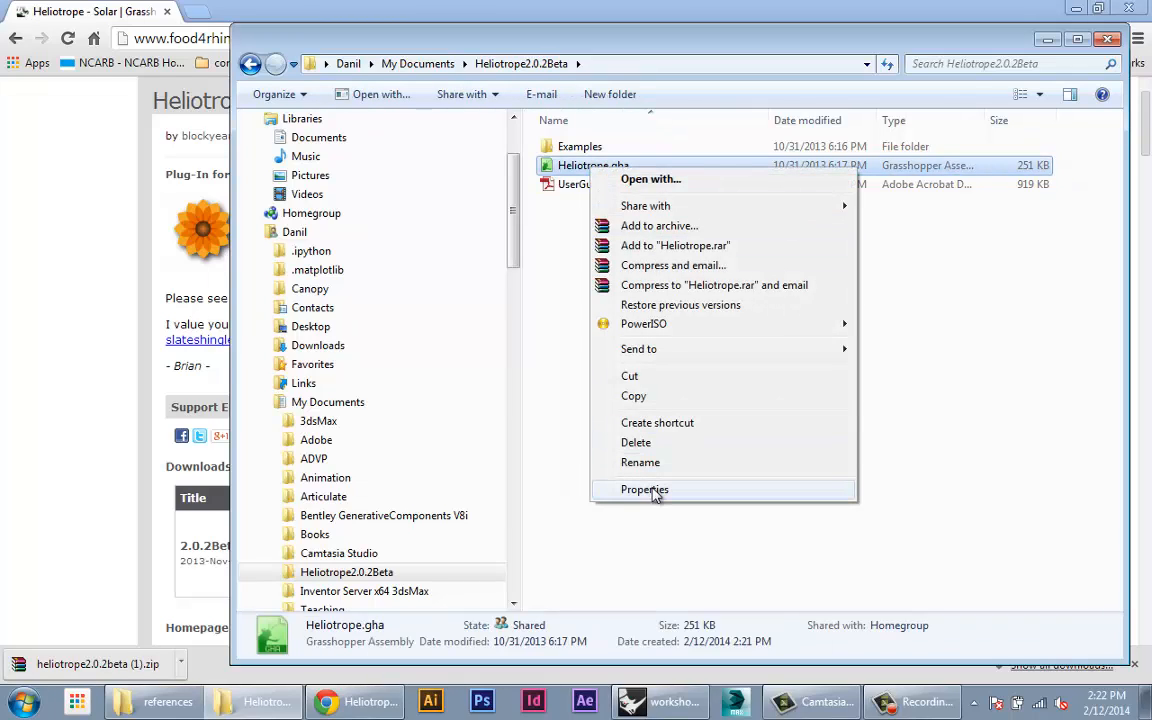
left_click(645, 490)
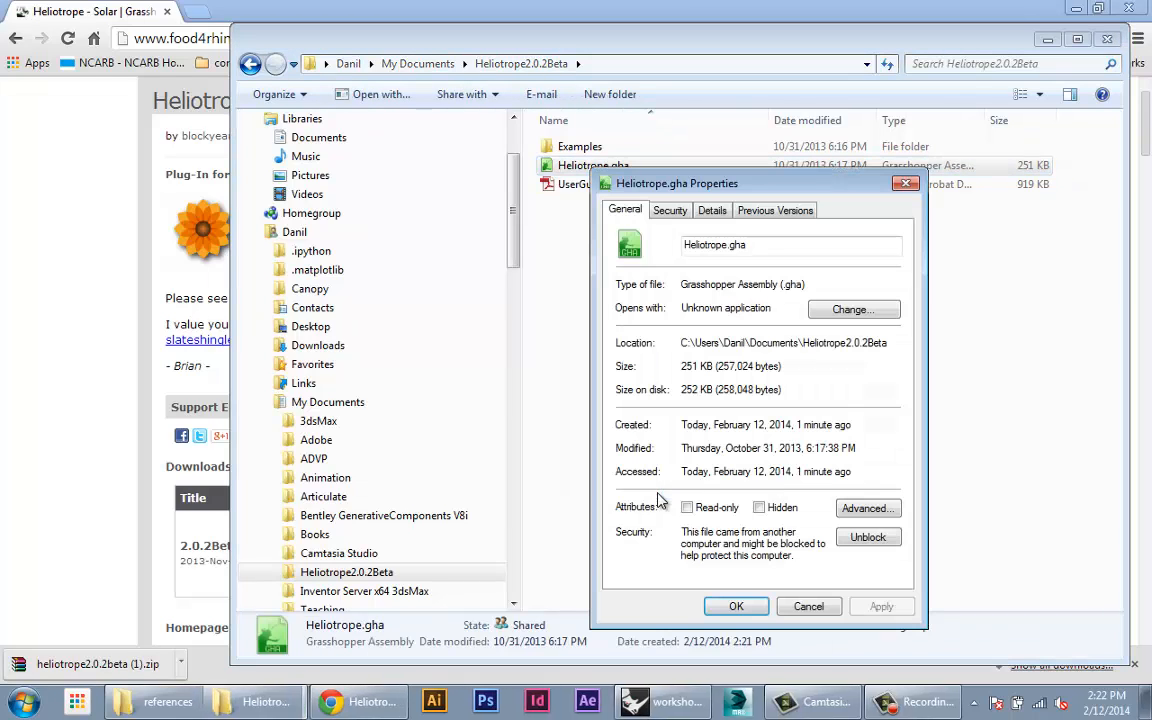
left_click(869, 540)
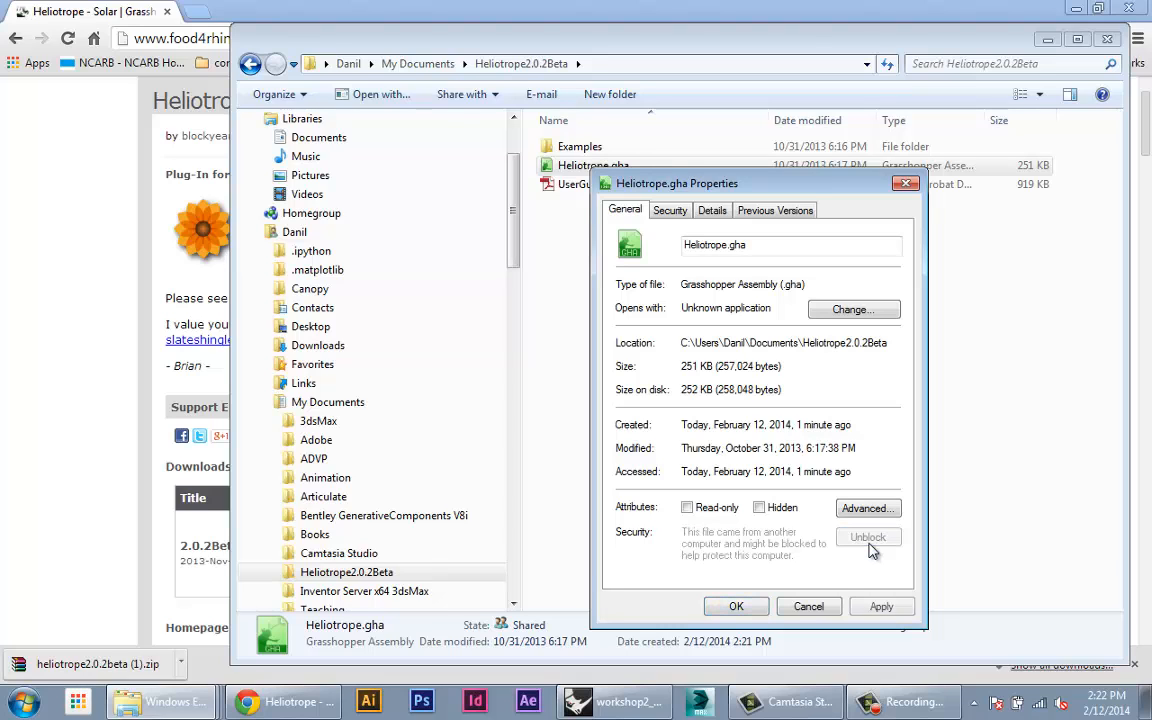
left_click(736, 606)
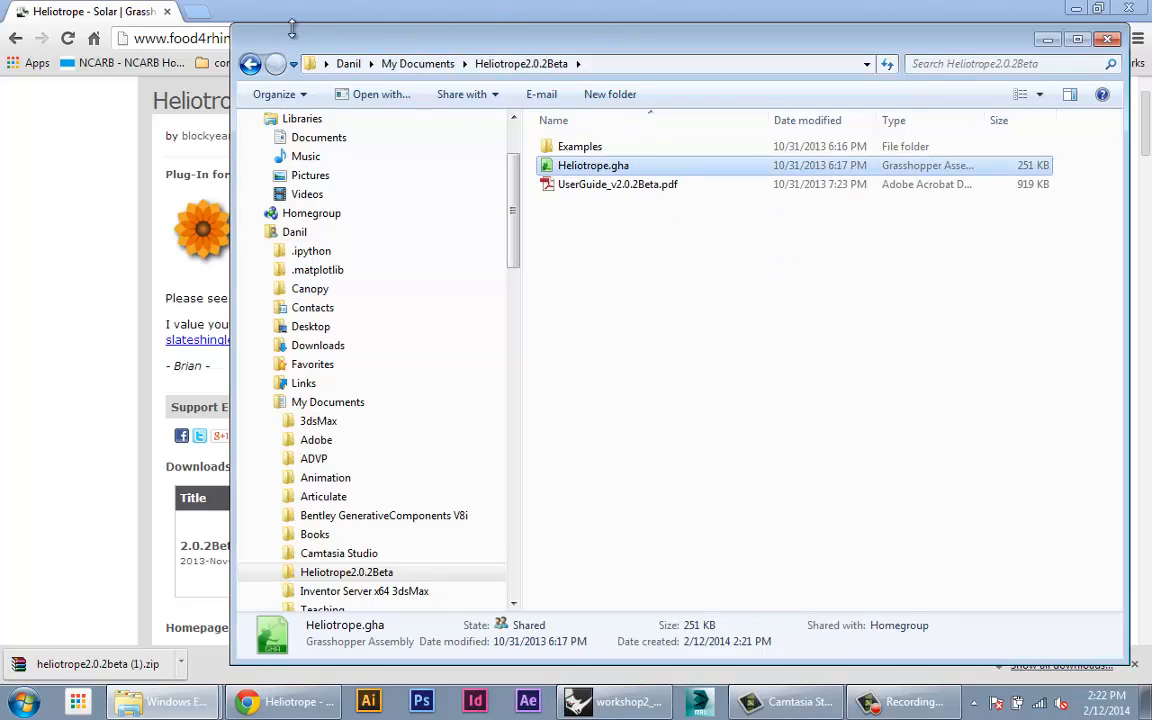
Switch to Grasshopper and open its special Components Folder.
left_click_drag(238, 27, 346, 27)
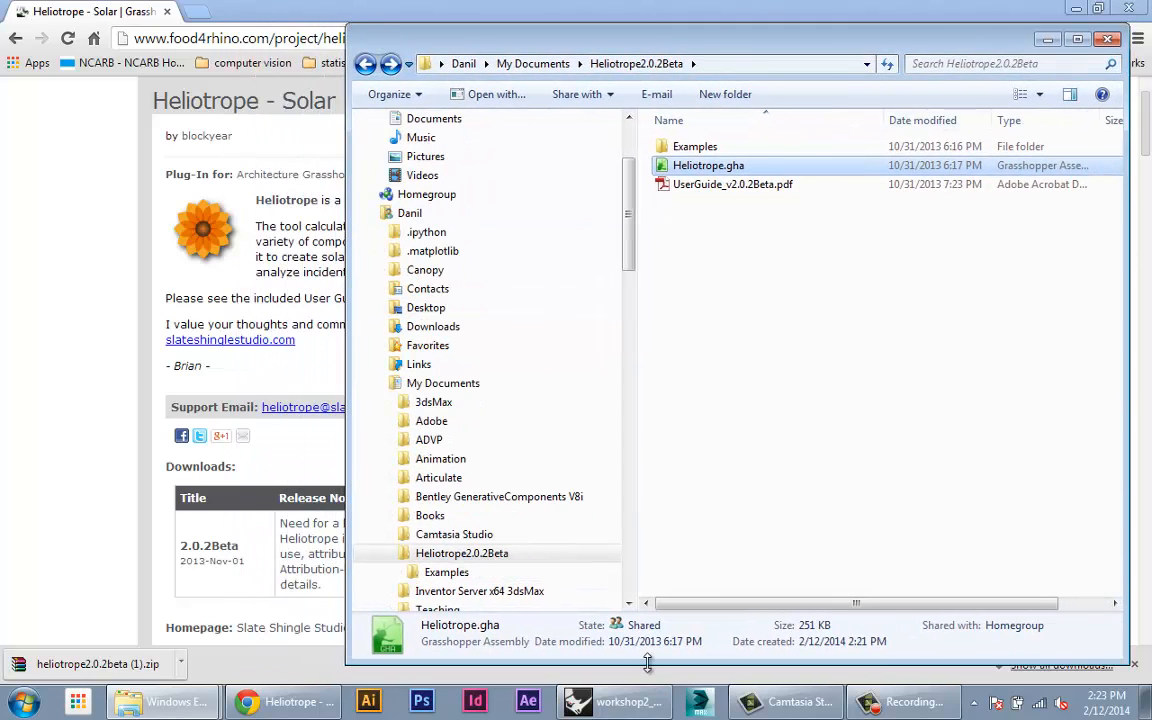
left_click(600, 656)
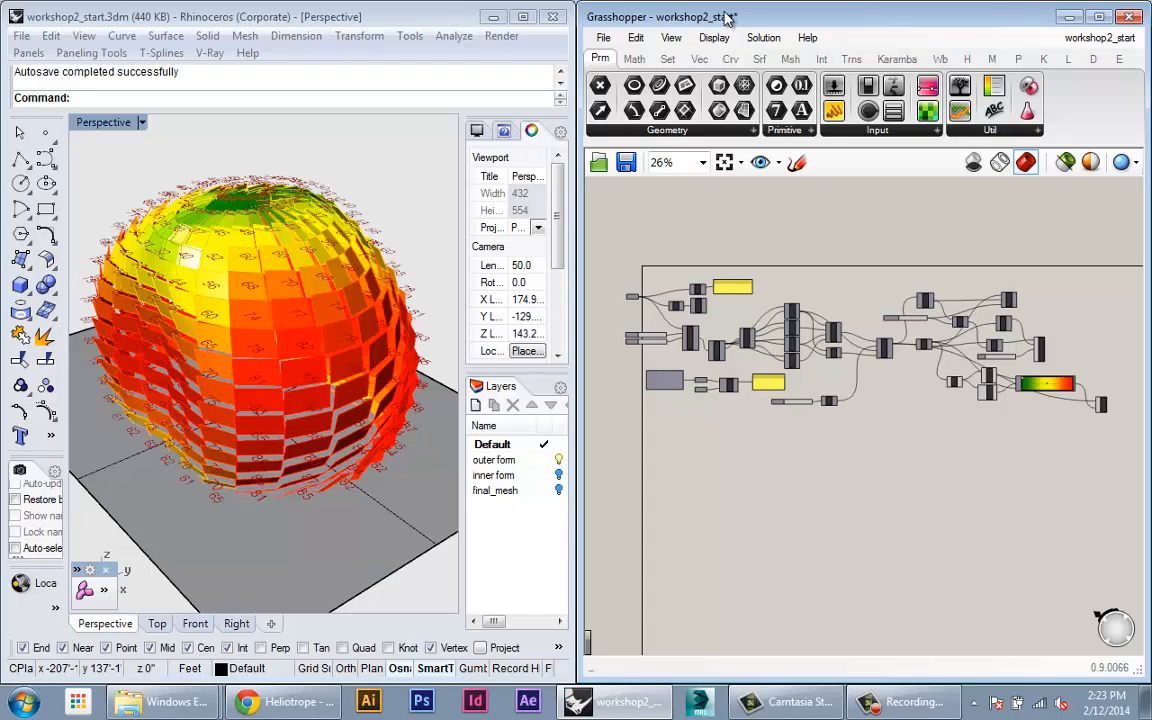
left_click(604, 39)
left_click(603, 40)
left_click(601, 42)
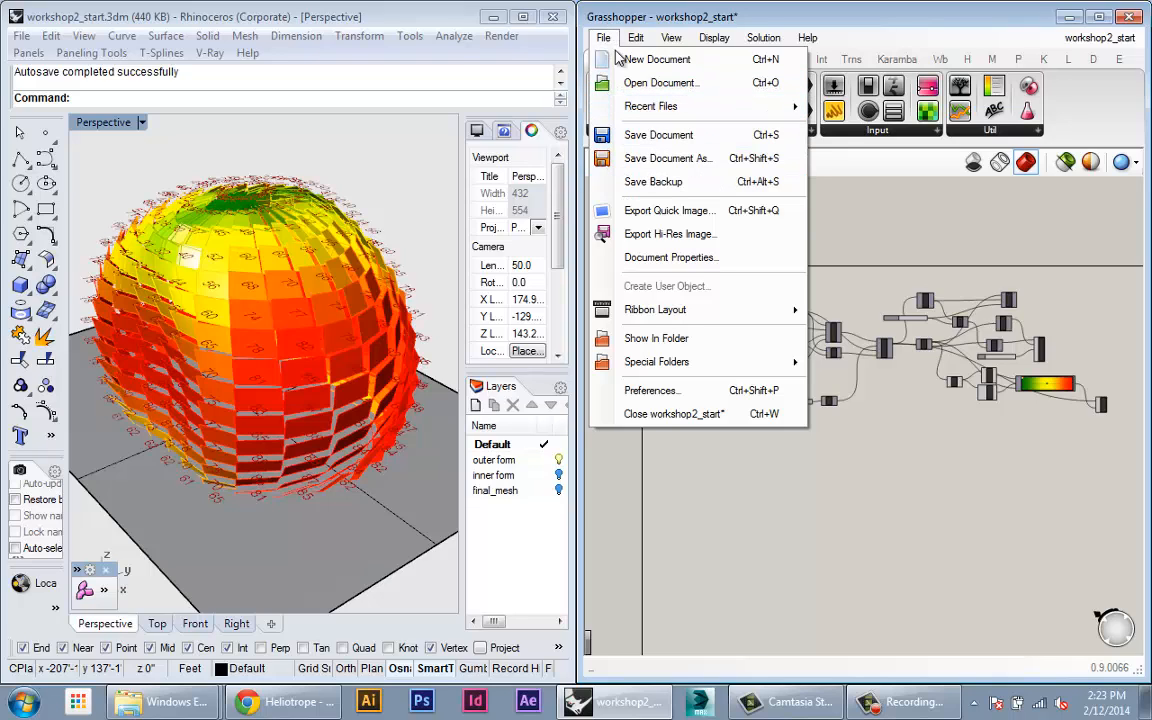
left_click(603, 41)
left_click(603, 41)
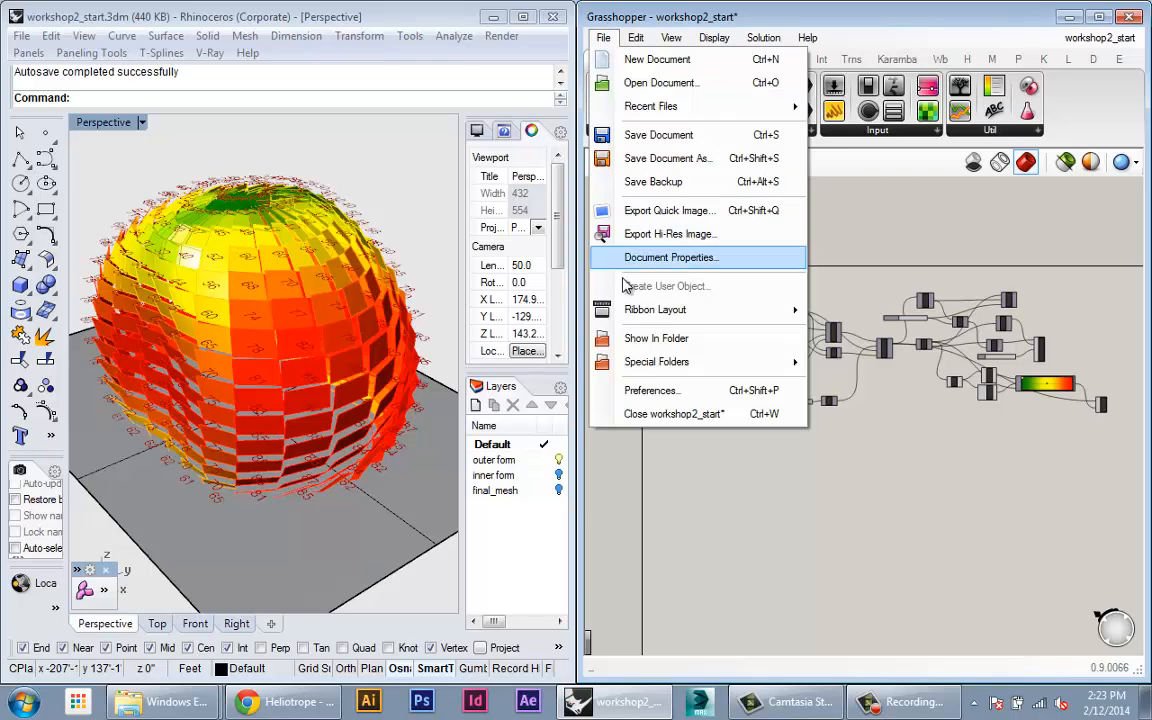
mouse_move(638, 368)
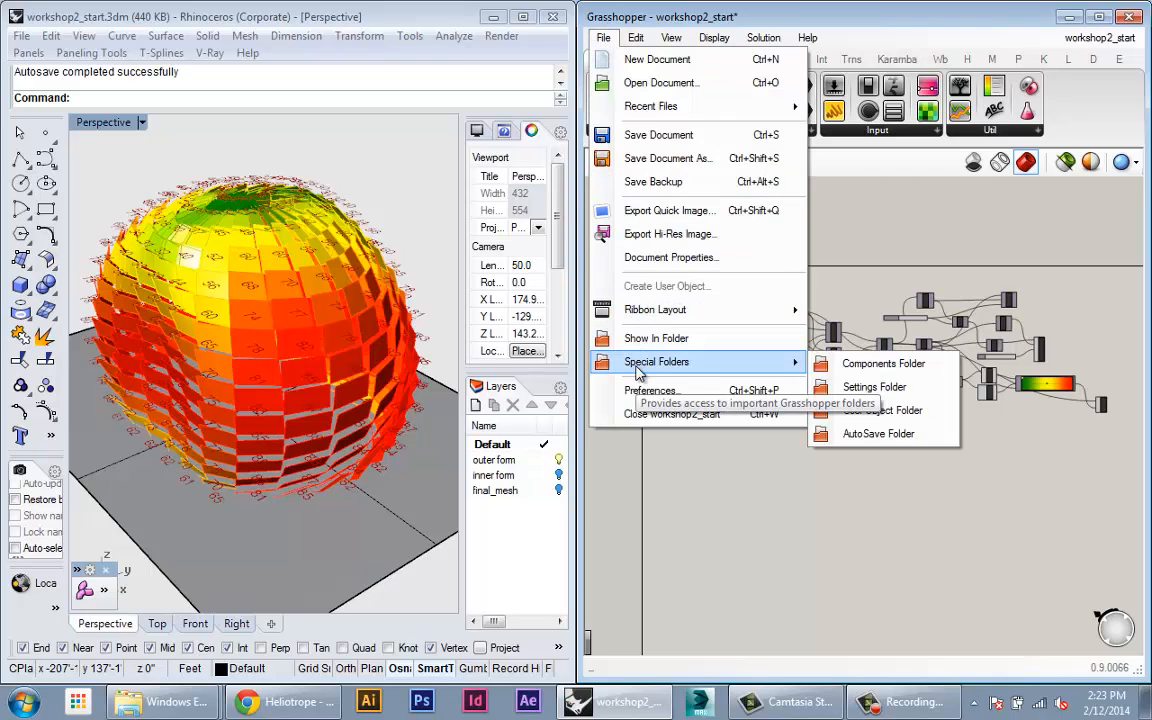
left_click(853, 378)
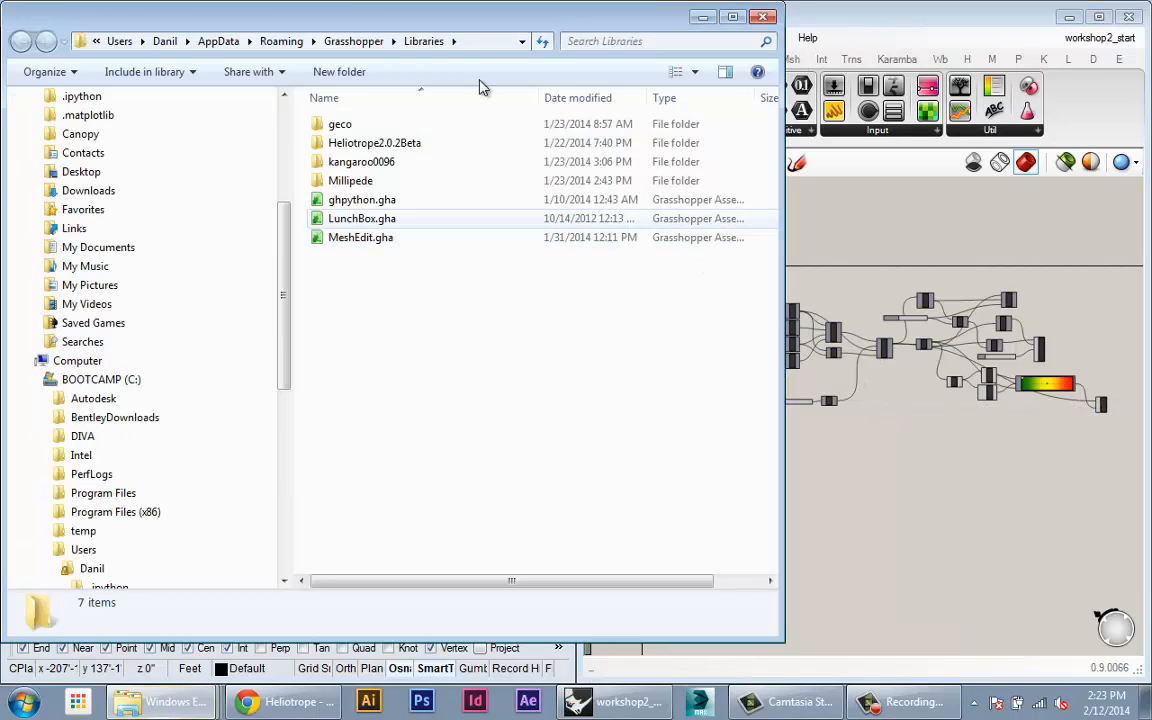
Arrange the Libraries and extracted add-on folder windows side by side, and go back to the Heliotrope2.0.2Beta folder in My Documents.
left_click_drag(424, 26, 437, 42)
mouse_move(792, 240)
left_mouse_down()
mouse_move(681, 240)
mouse_move(812, 240)
left_mouse_up()
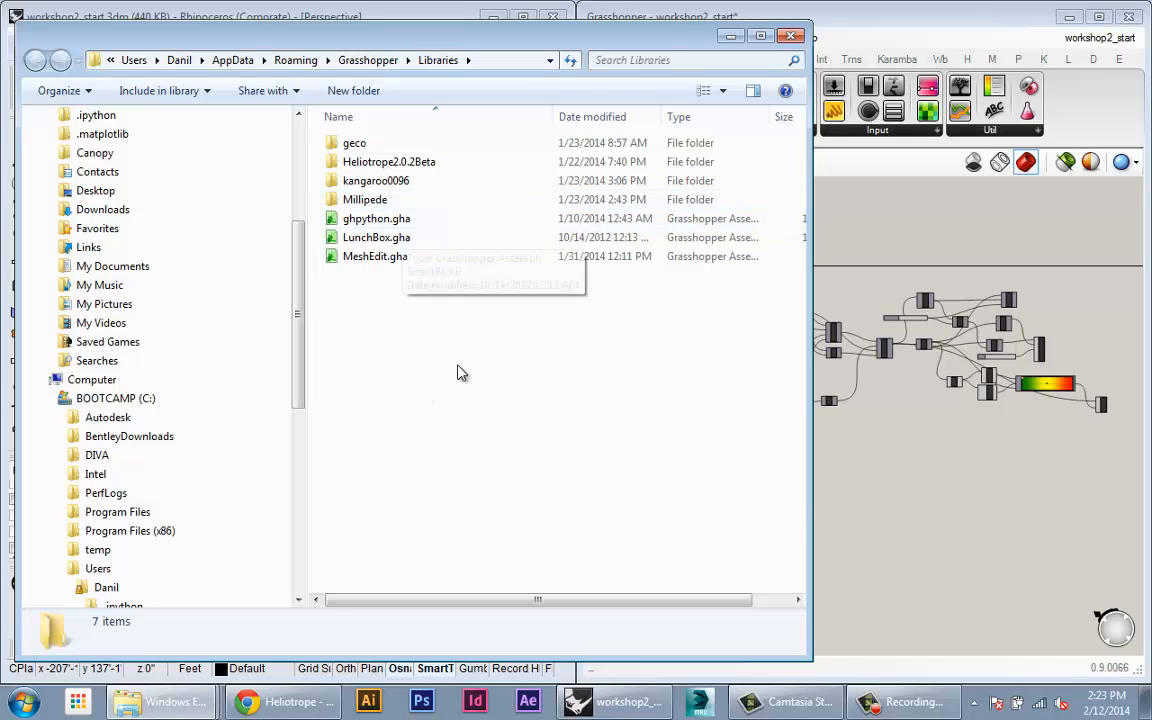
left_click(160, 702)
left_click_drag(711, 48, 895, 62)
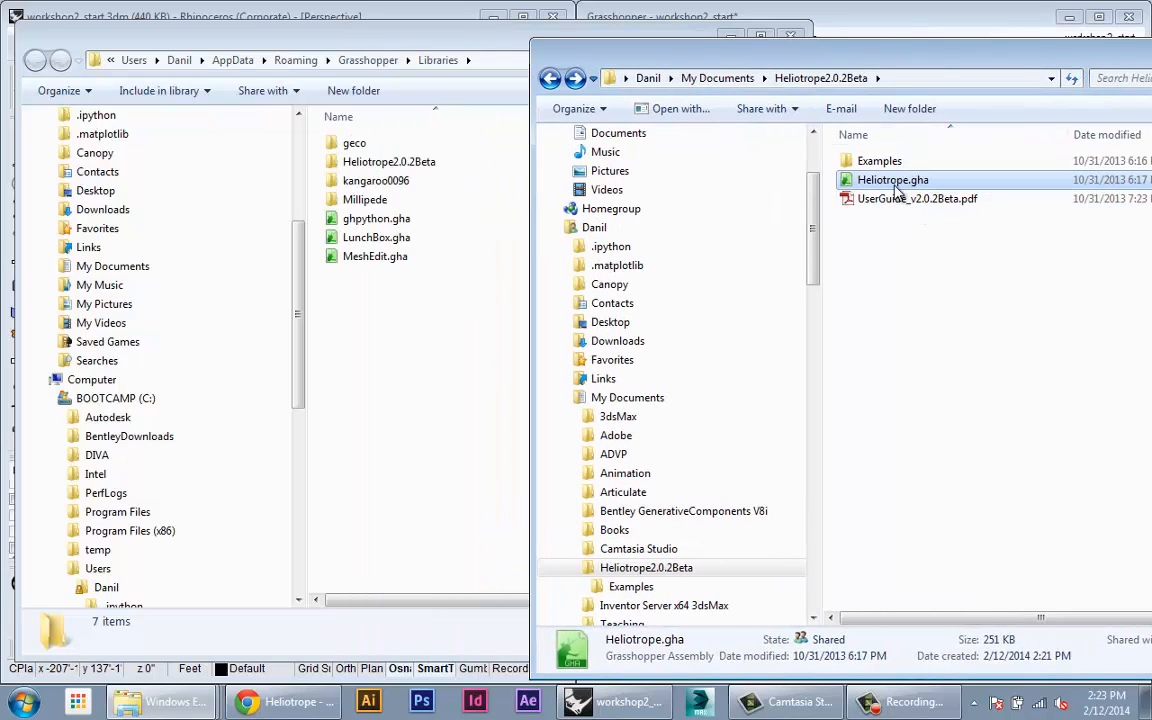
mouse_move(897, 190)
left_mouse_down()
mouse_move(483, 424)
mouse_move(403, 320)
mouse_move(415, 350)
mouse_move(427, 318)
mouse_move(1110, 215)
mouse_move(905, 211)
mouse_move(900, 200)
left_mouse_up()
left_click(551, 79)
left_click_drag(840, 311, 965, 305)
left_click(420, 291)
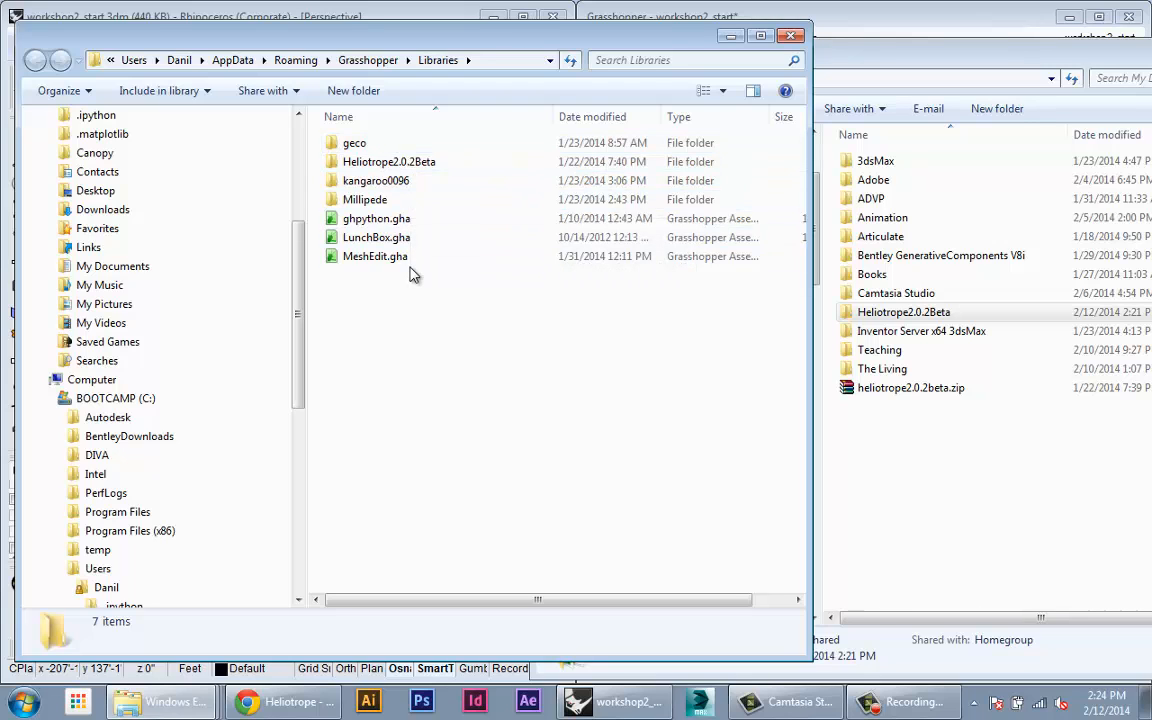
Check the contents of the Heliotrope2.0.2Beta folder inside Grasshopper's Libraries folder and return to Libraries.
double_click(375, 163)
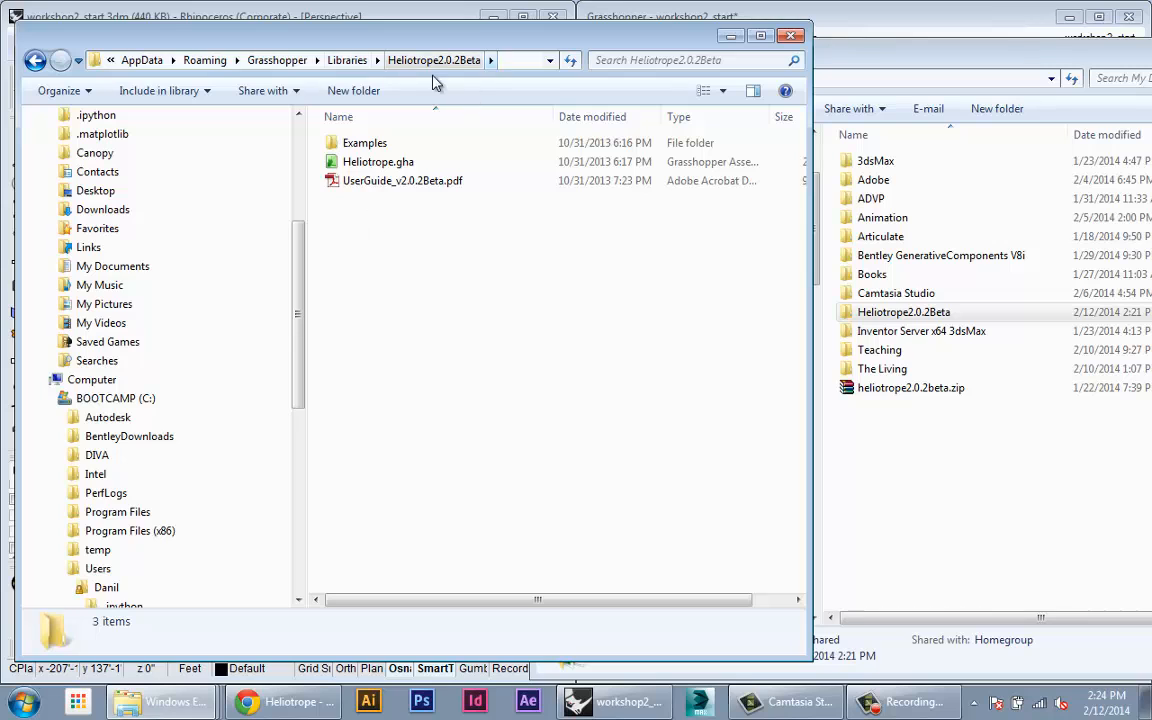
left_click(392, 163)
left_click(368, 144)
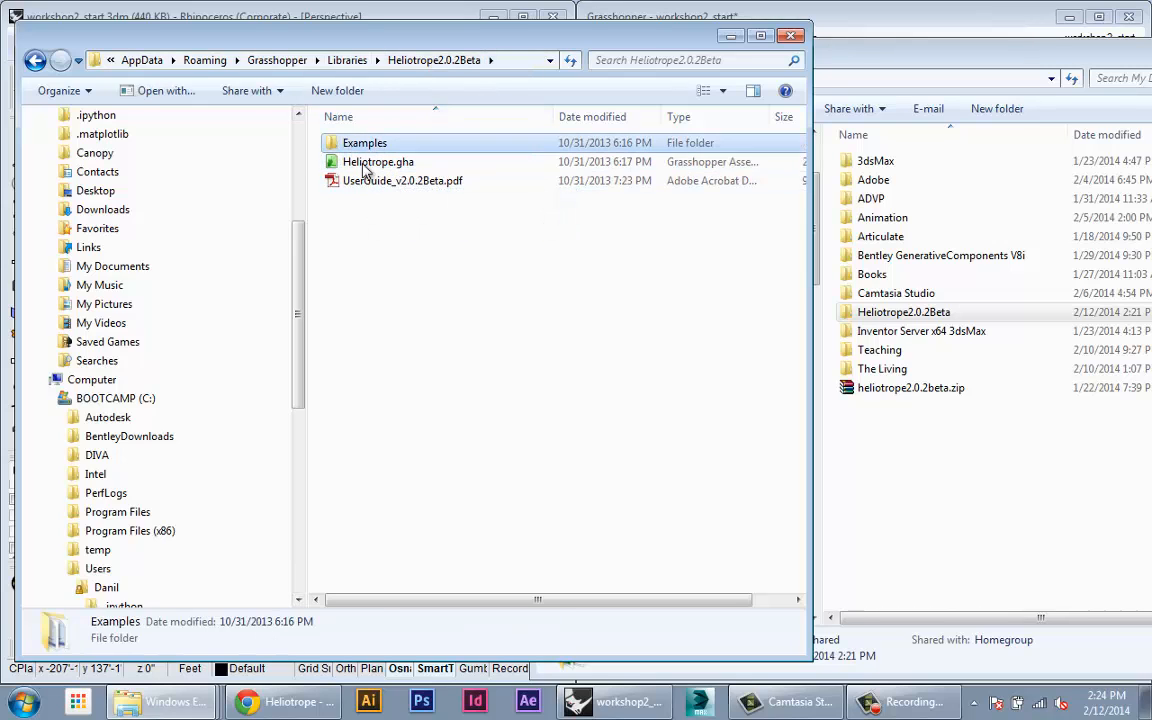
left_click(364, 206)
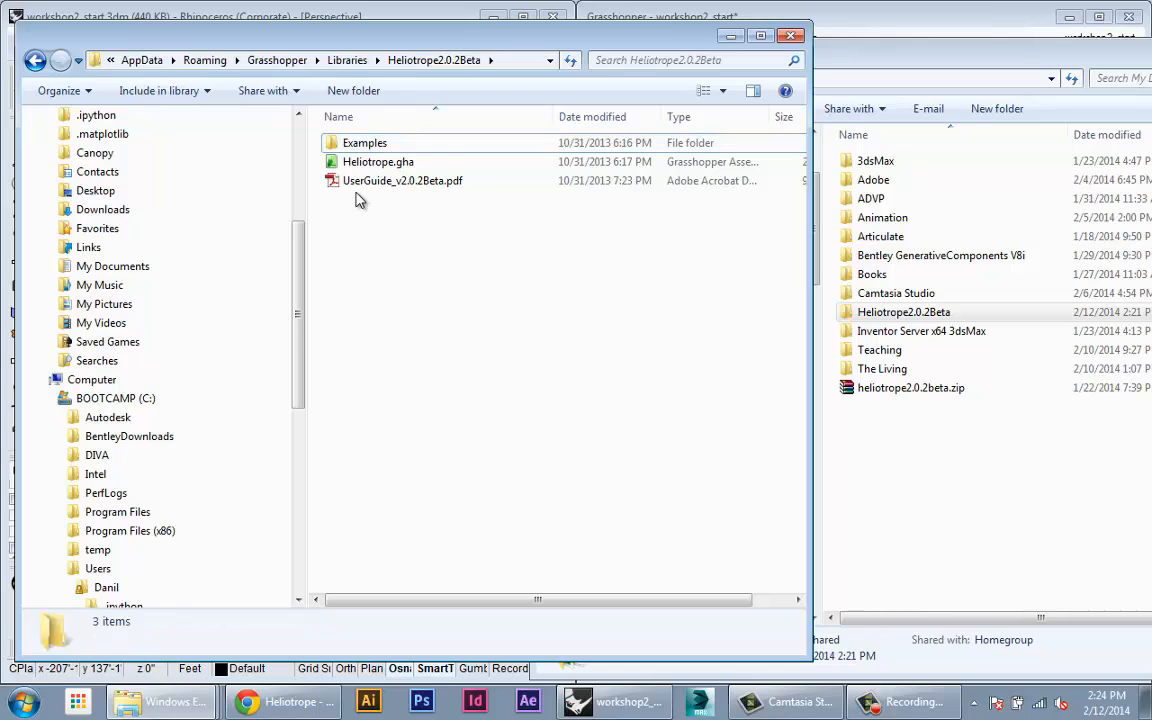
left_click(35, 60)
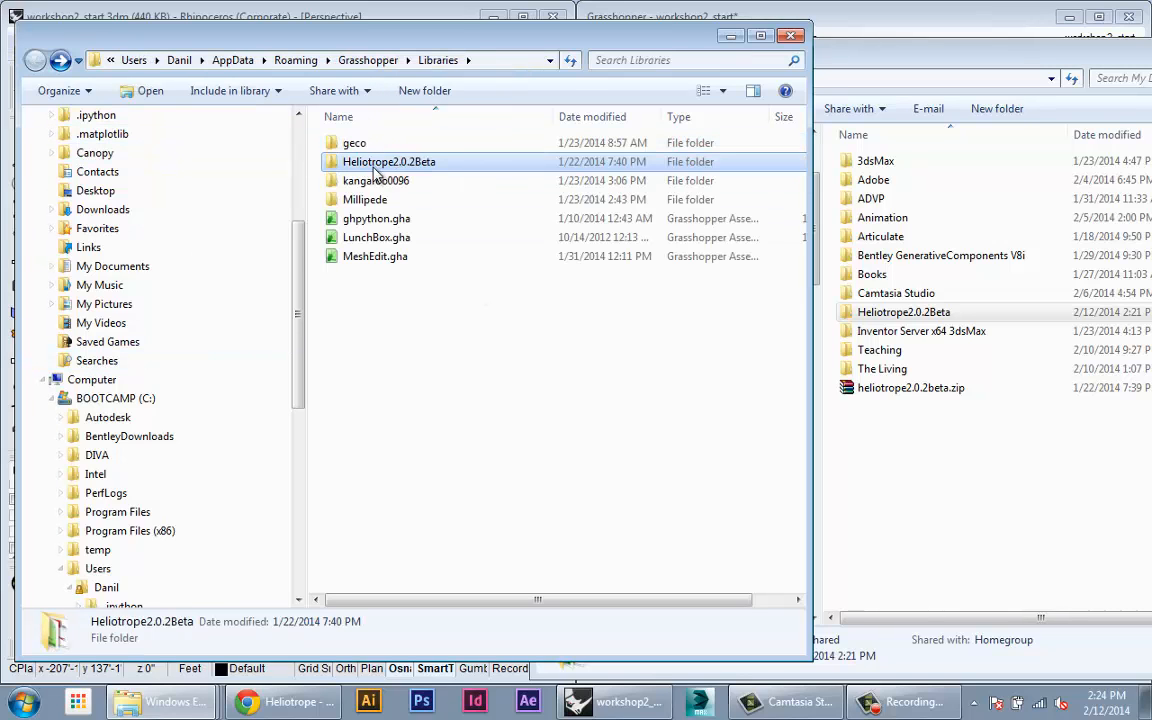
Switch to Grasshopper, widen its window and examine the Heliotrope, Millipede, PanelingTools, Kangaroo, LunchBox and DIVA component sets.
left_click(613, 701)
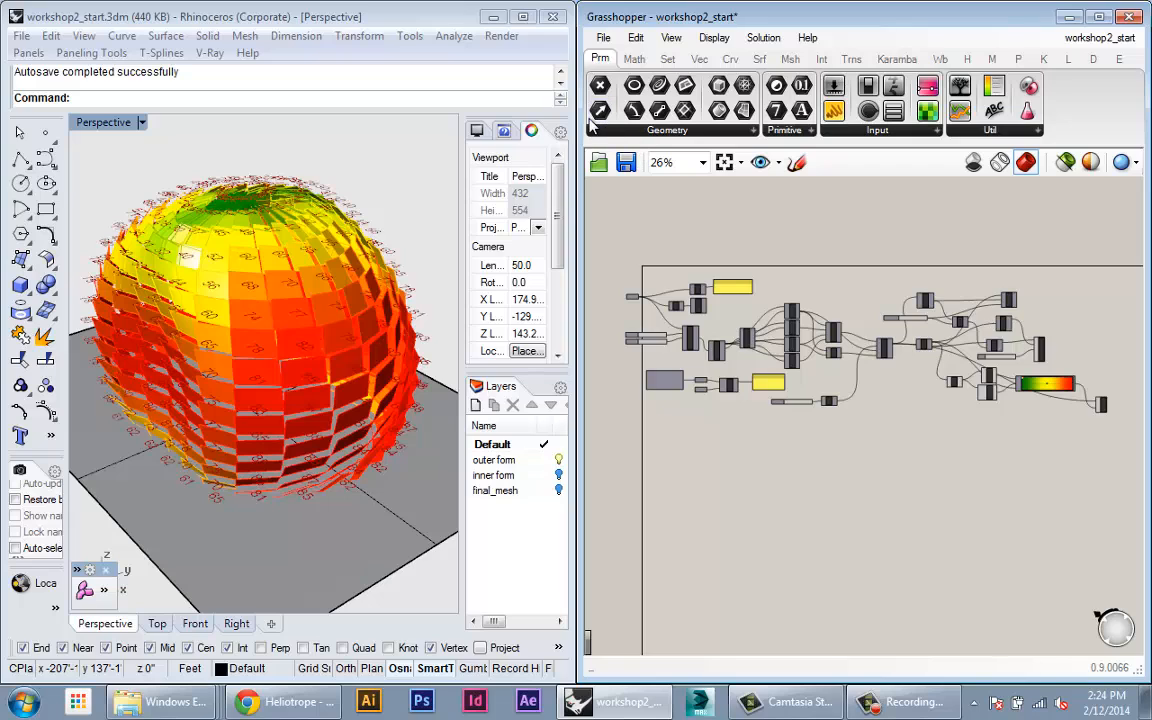
left_click_drag(580, 121, 116, 121)
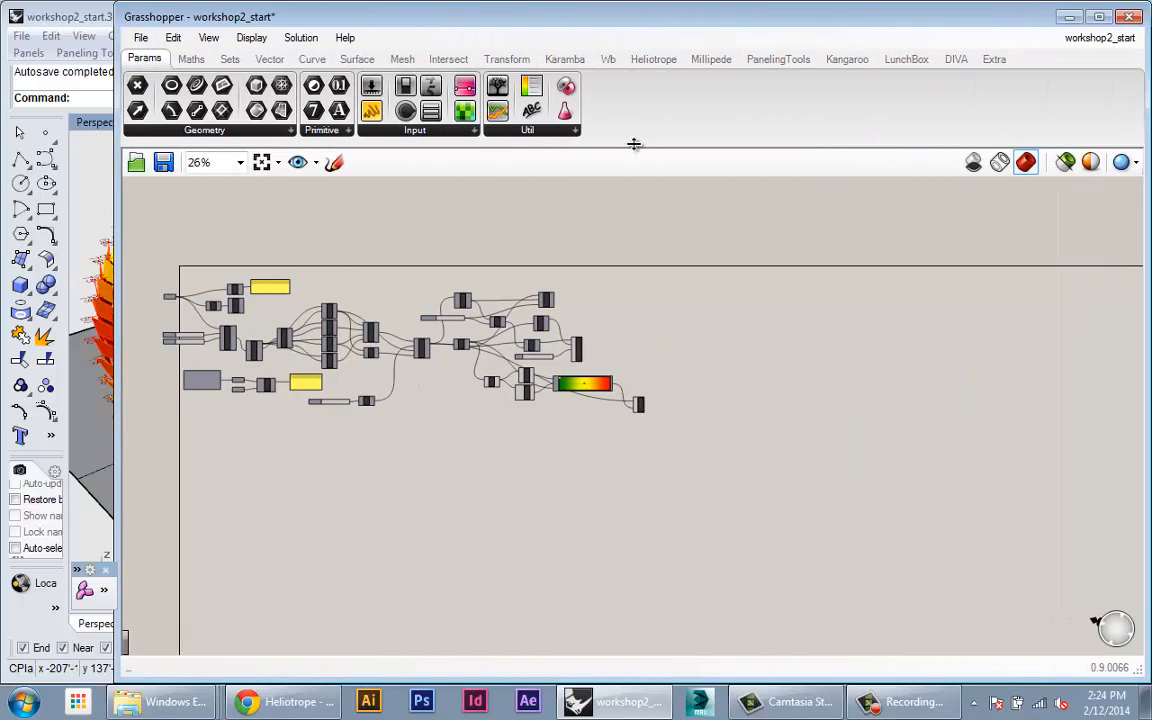
left_click(658, 71)
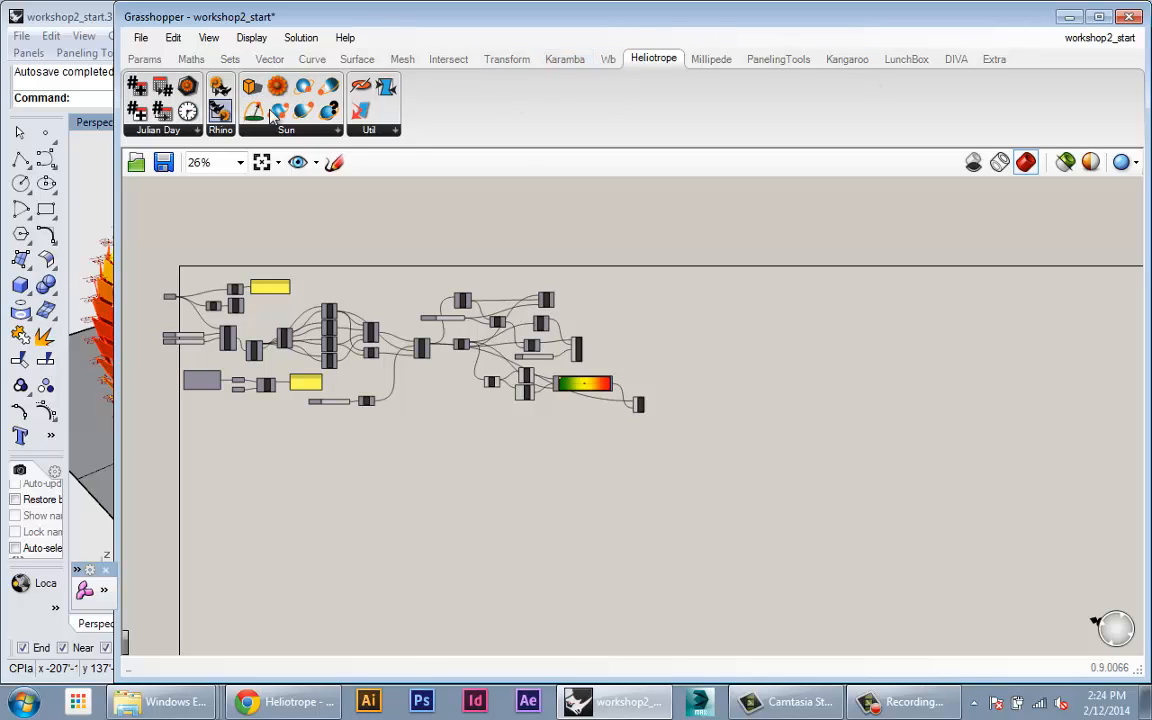
left_click(720, 62)
left_click(775, 62)
left_click(848, 62)
left_click(906, 60)
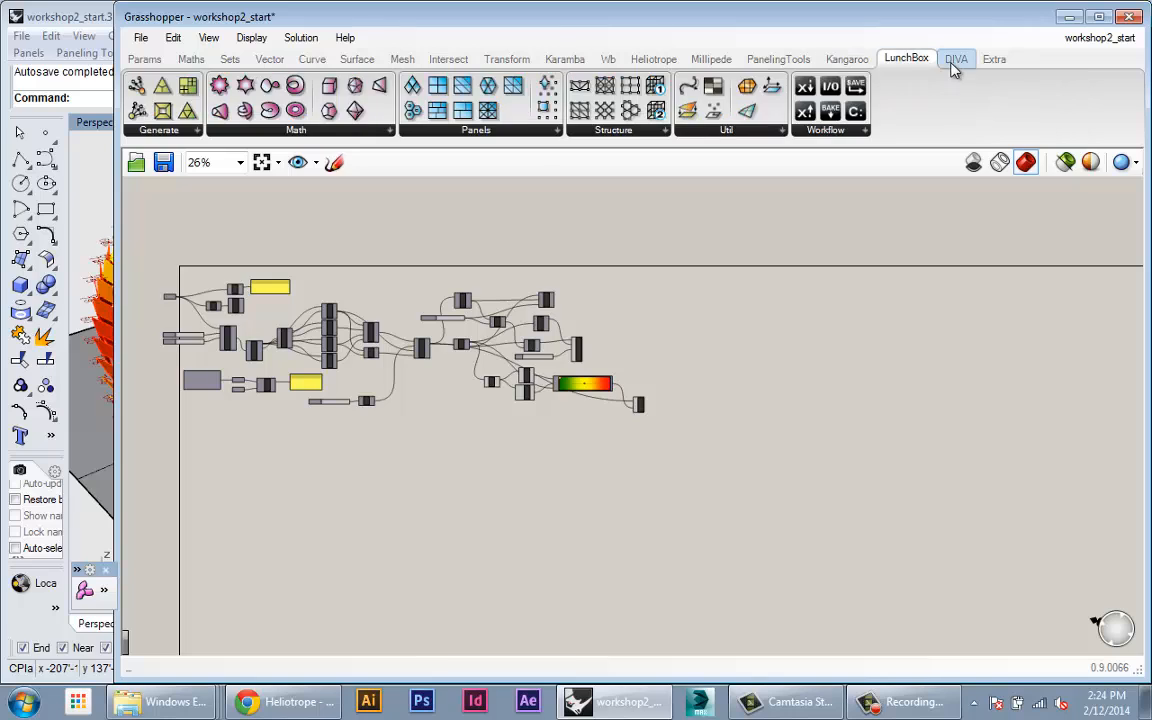
left_click(955, 60)
left_click(906, 60)
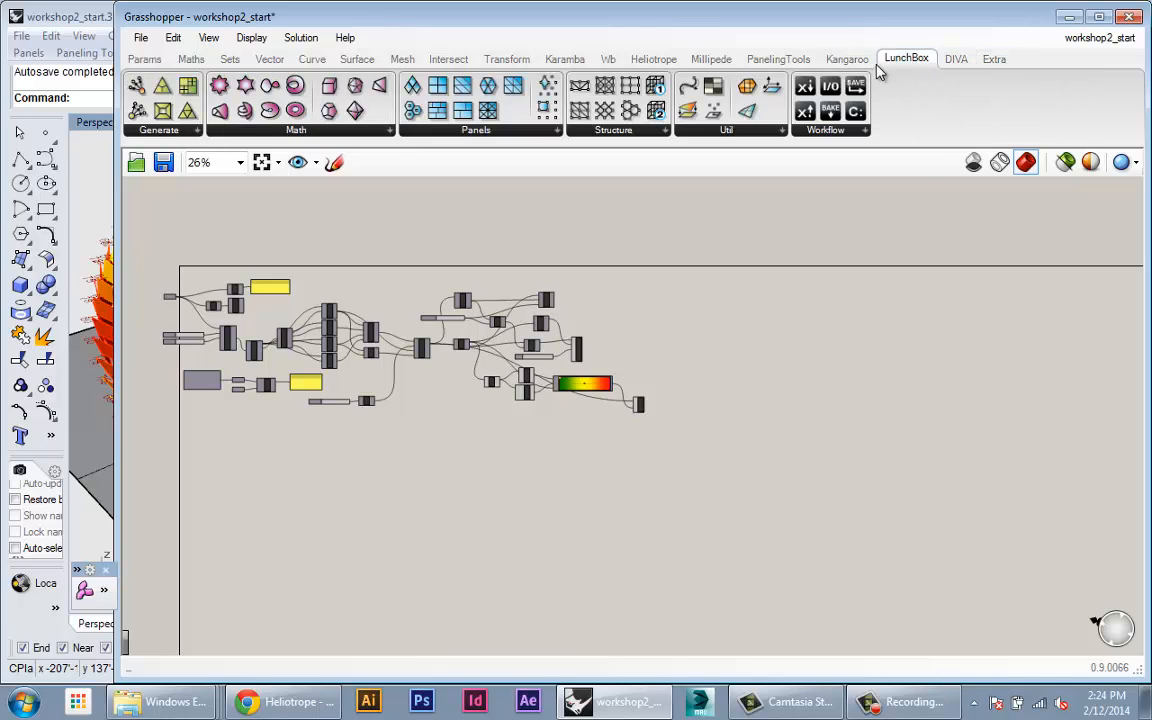